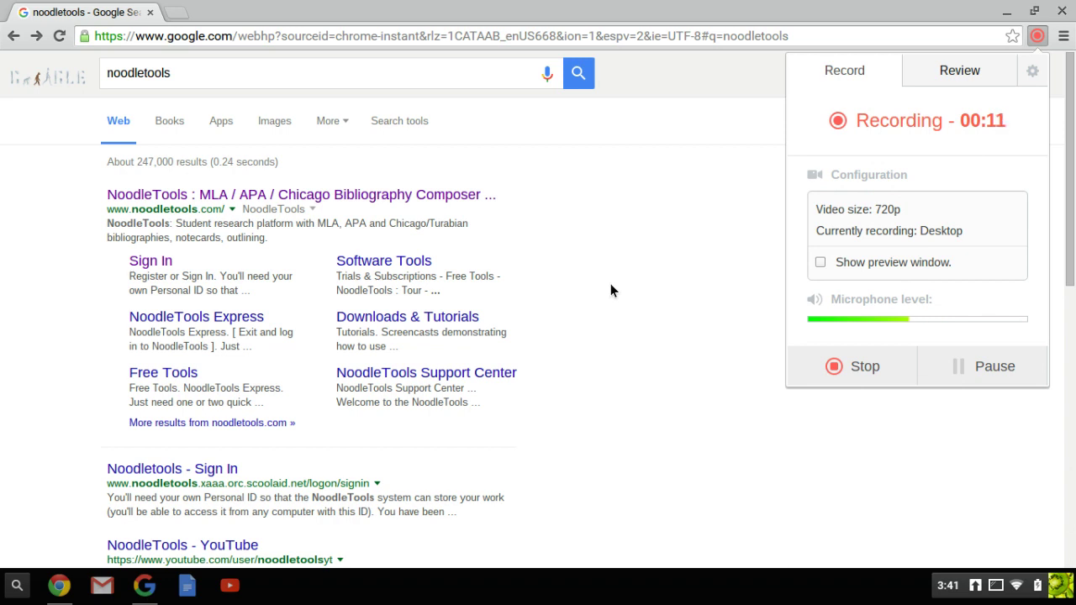
# Step: Open NoodleTools from the search results, sign out of the open account, and return to Sign In
pyautogui.hscroll(-2, 610, 283)
pyautogui.hscroll(-1, 363, 285)
pyautogui.click(340, 200)
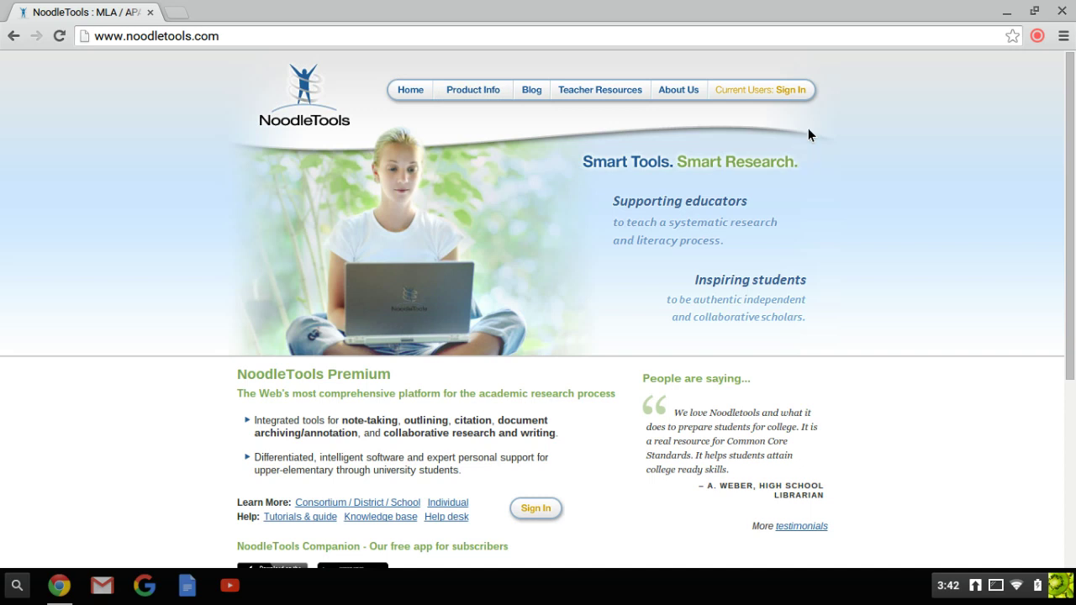
pyautogui.click(766, 90)
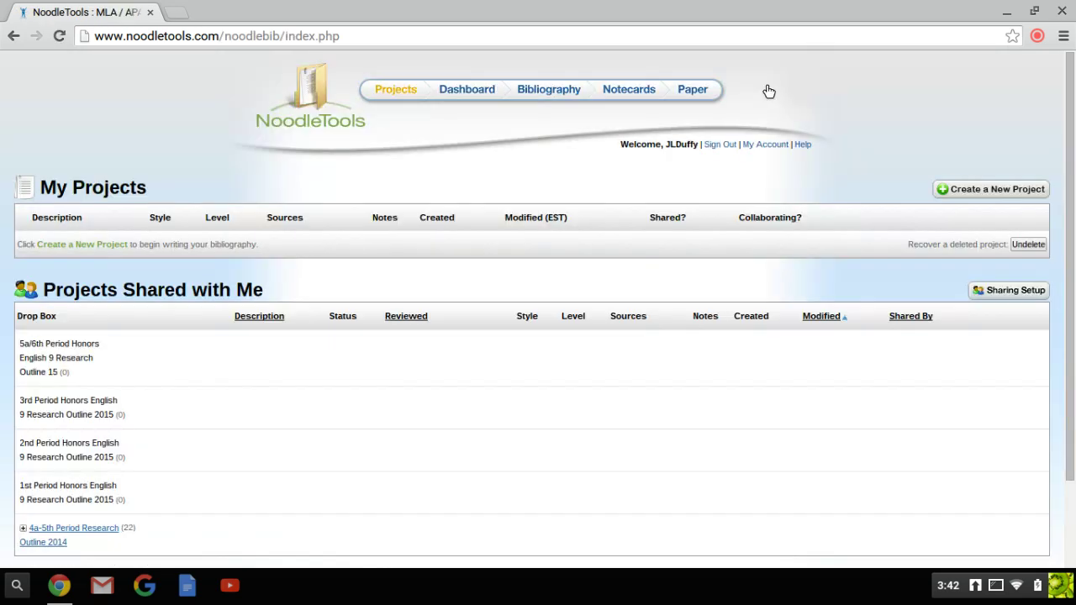
pyautogui.click(722, 142)
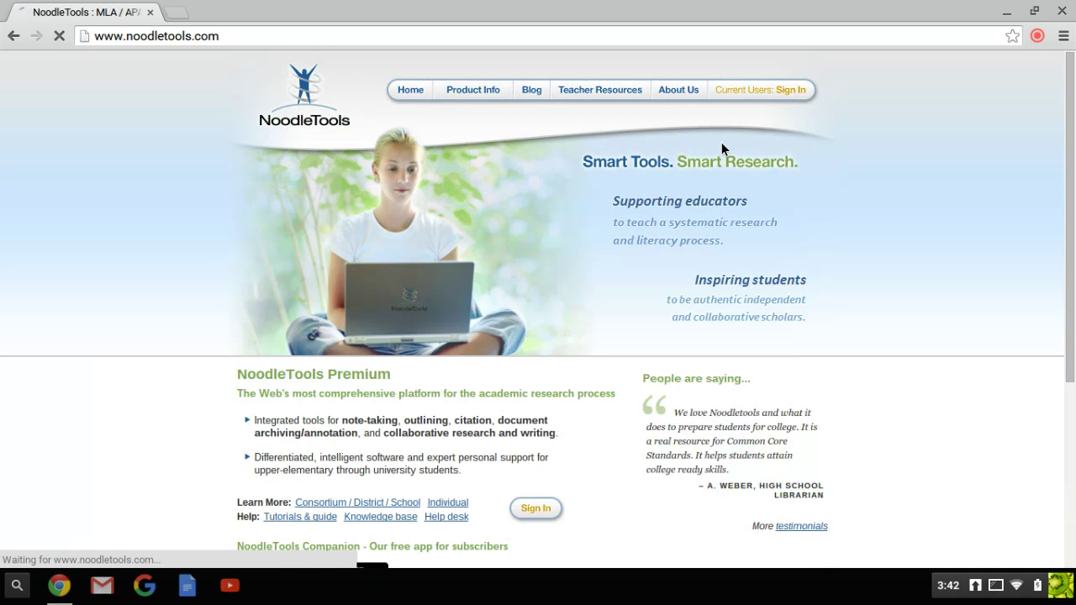
pyautogui.click(735, 90)
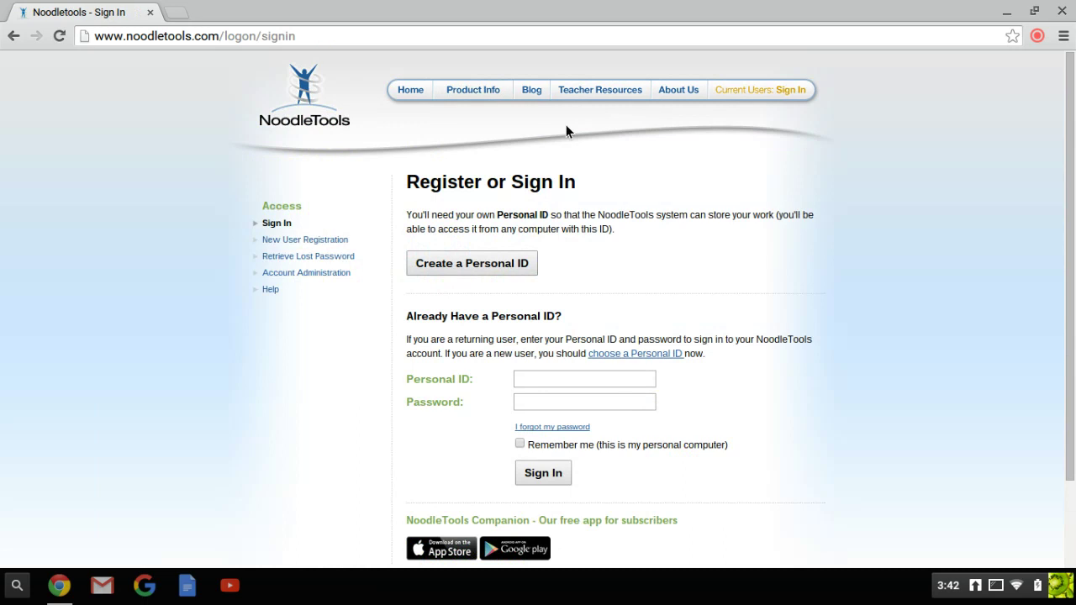
# Step: Start a school/library-linked Personal ID and enter the library's subscription username and password
pyautogui.click(503, 263)
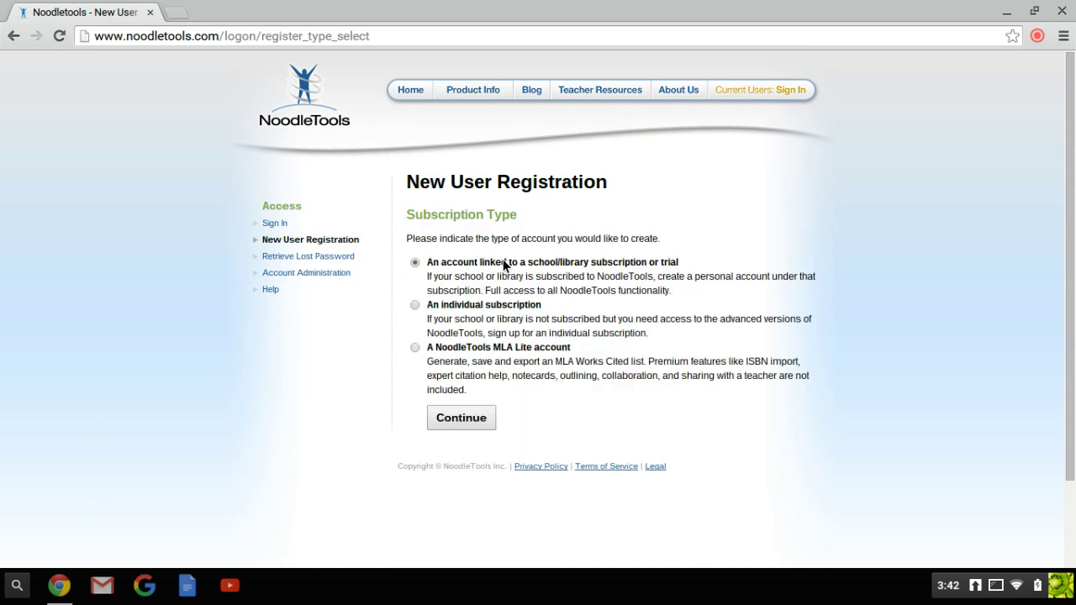
pyautogui.click(456, 415)
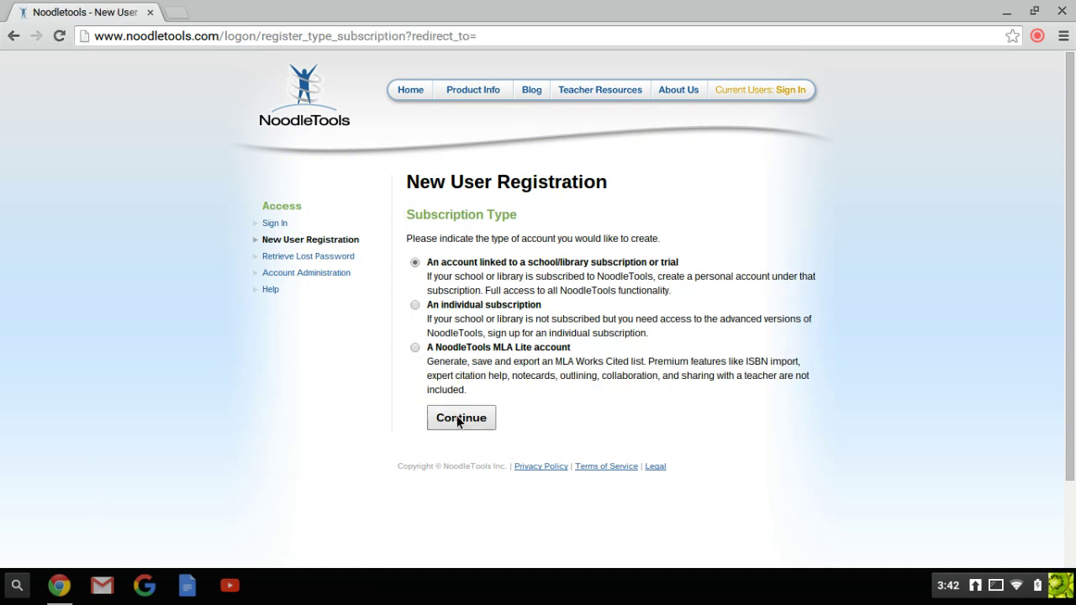
pyautogui.click(457, 415)
pyautogui.write('noodleme')
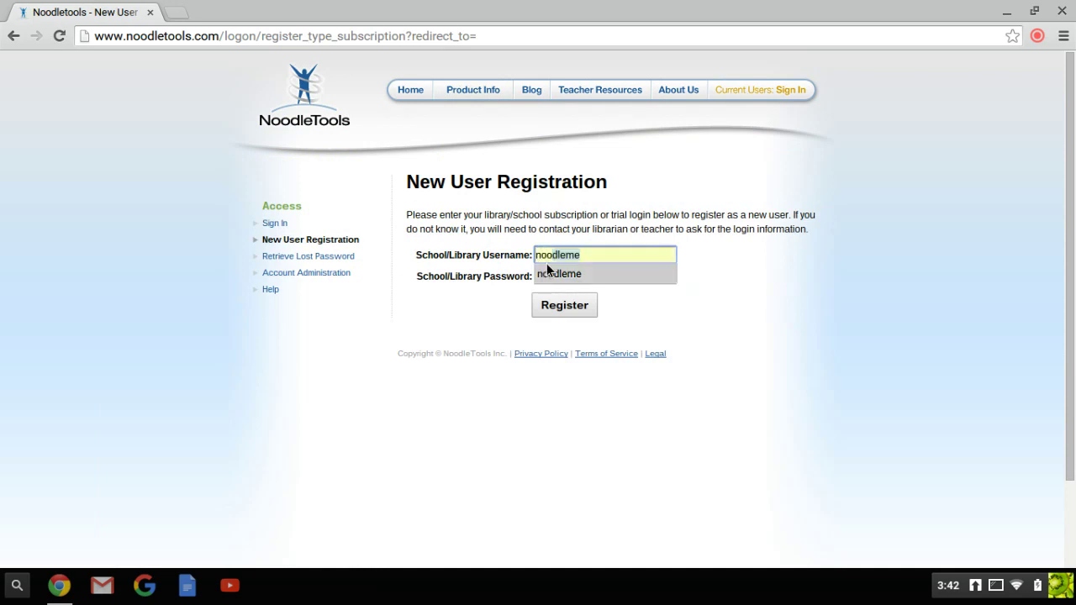
pyautogui.click(547, 269)
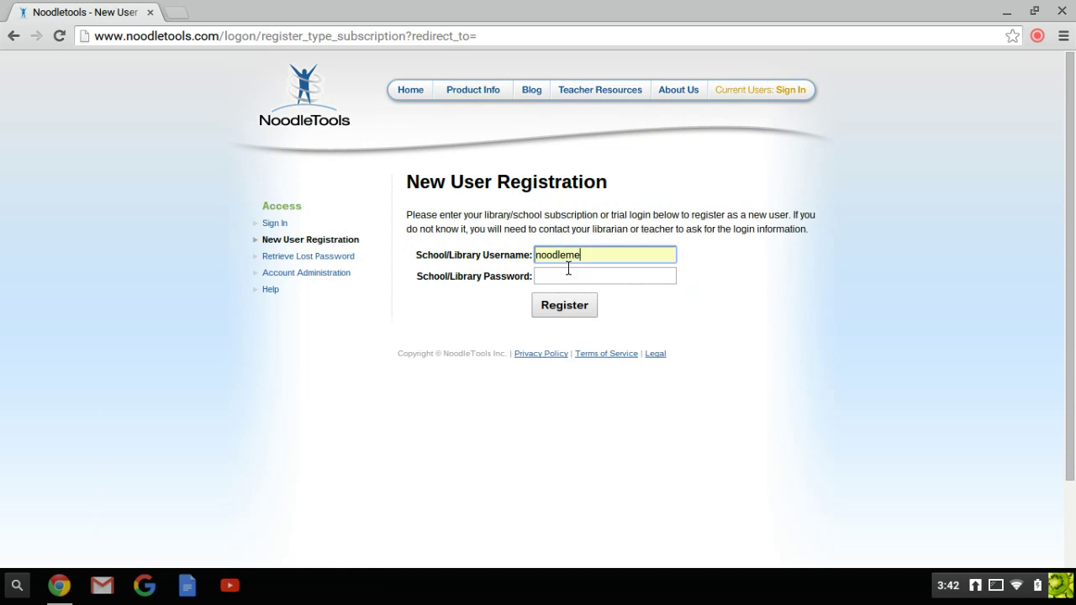
pyautogui.press('Tab')
pyautogui.write('••••••••')
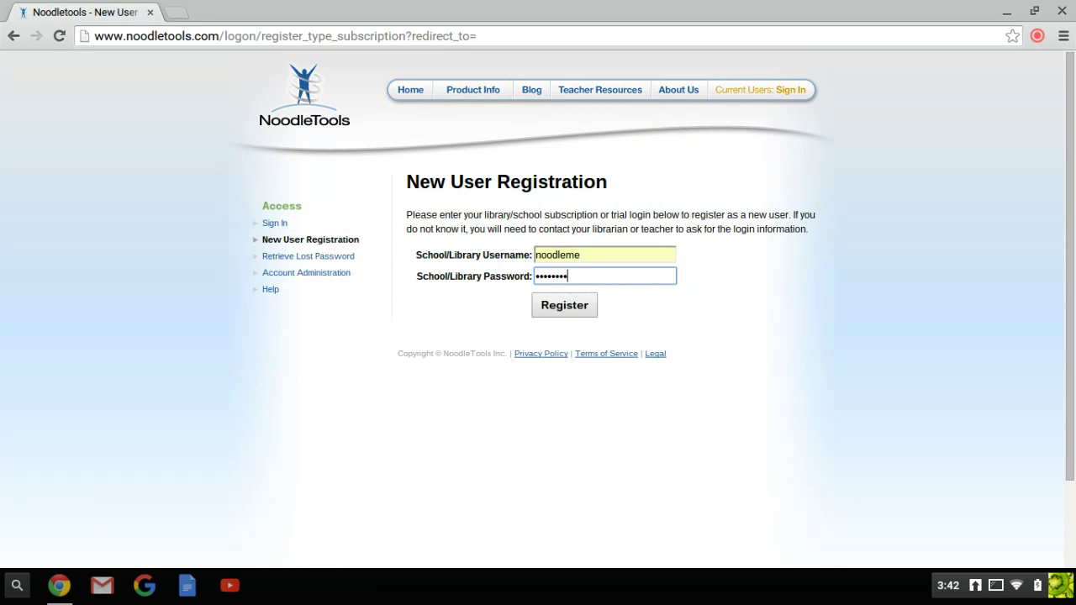
pyautogui.write('••')
# Step: Submit the library subscription login and decline Chrome's offer to save the password
pyautogui.click(571, 306)
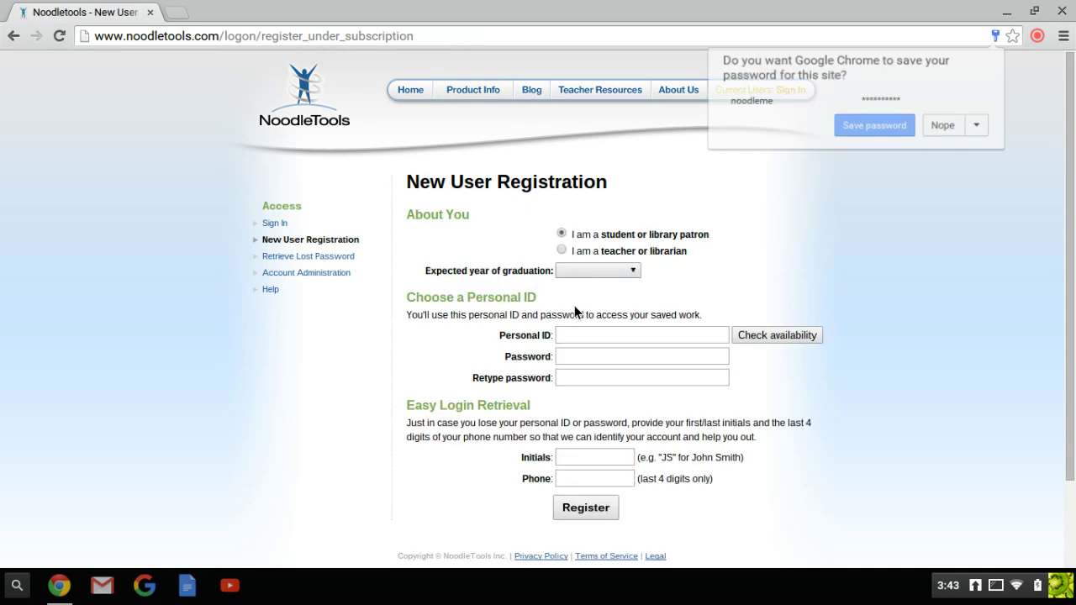
pyautogui.click(949, 126)
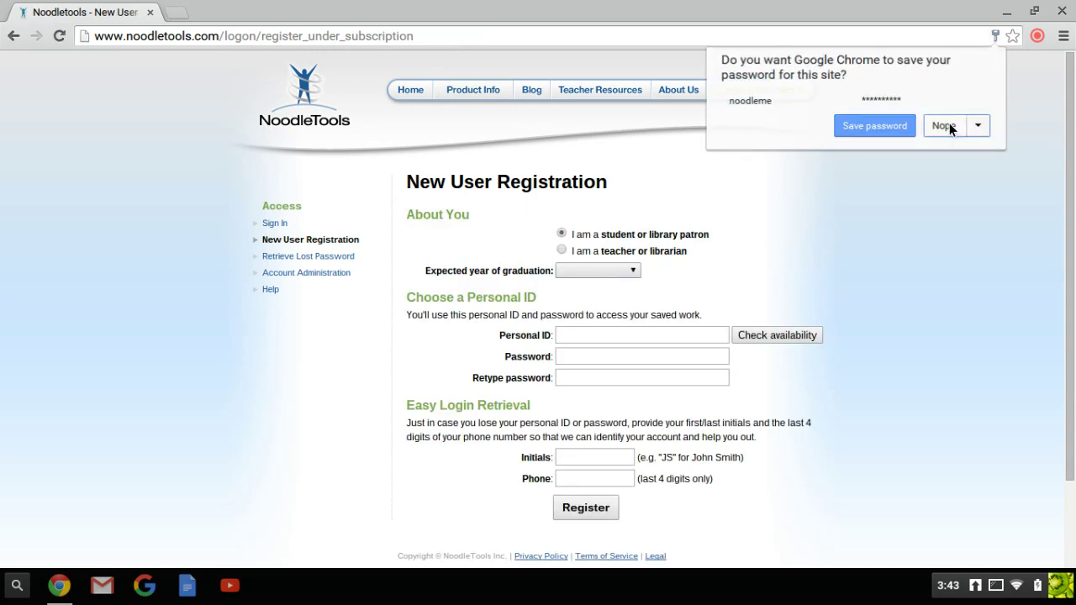
pyautogui.scroll(-2, 636, 252)
# Step: Fill in the student form with graduation year 2019, a Personal ID and phone digits, then register
pyautogui.click(635, 204)
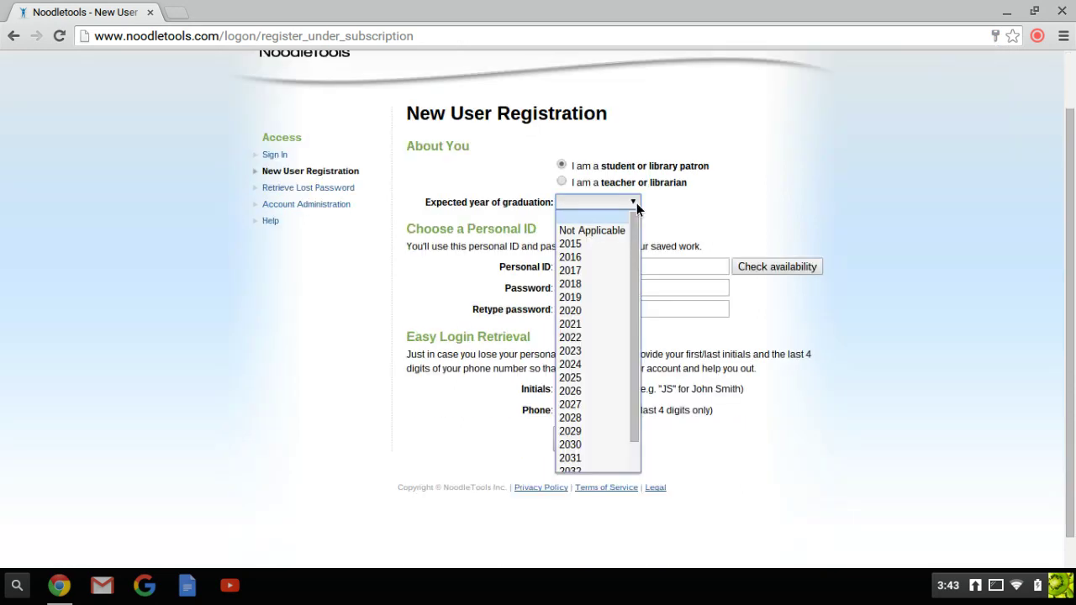
pyautogui.click(586, 298)
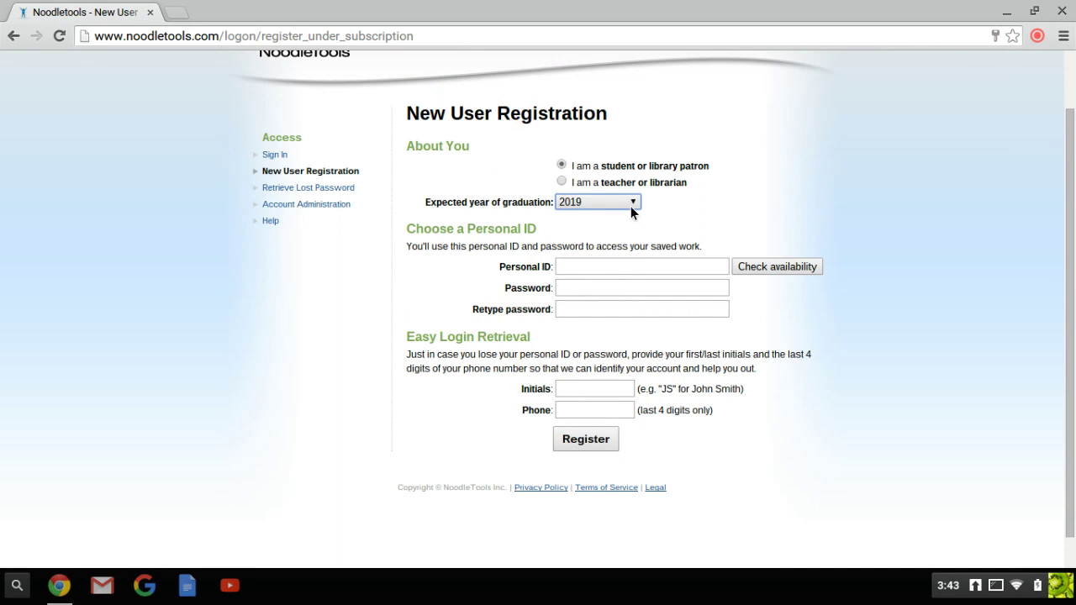
pyautogui.press('Tab')
pyautogui.write('jk')
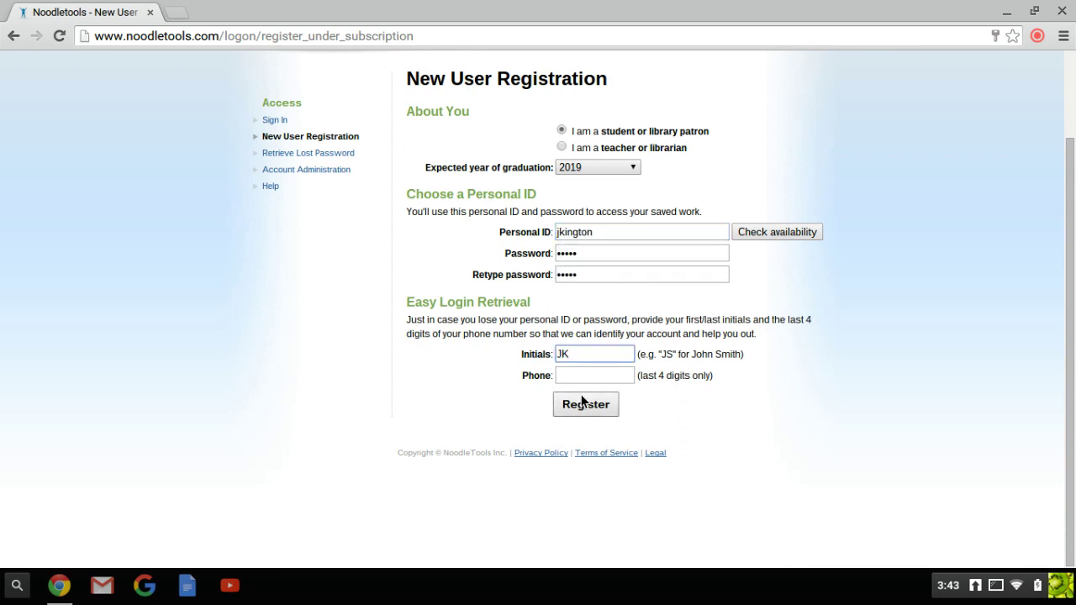
pyautogui.press('Tab')
pyautogui.write('3303')
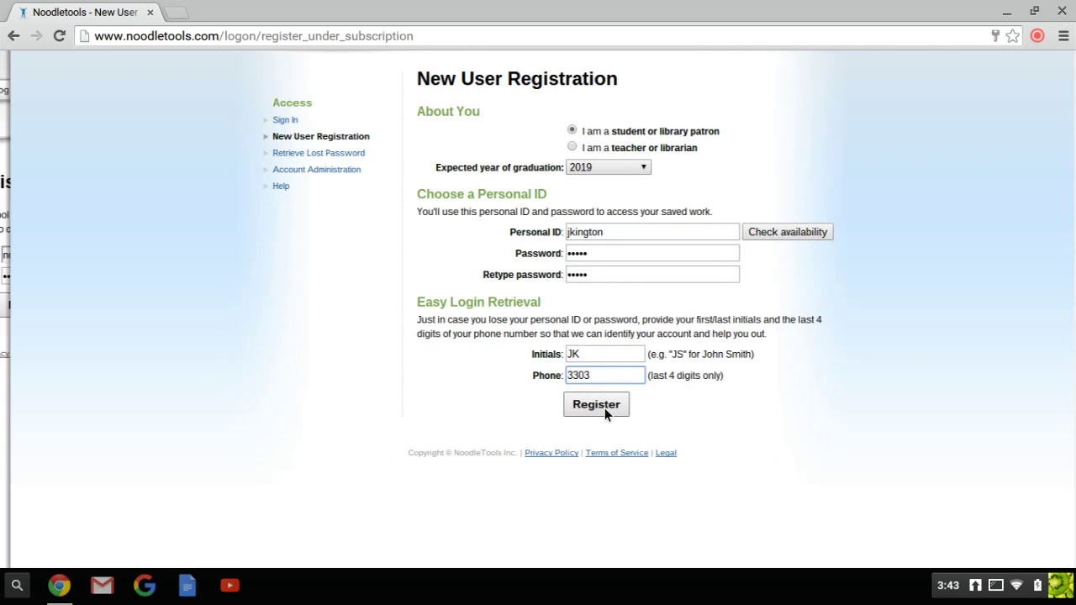
pyautogui.click(604, 409)
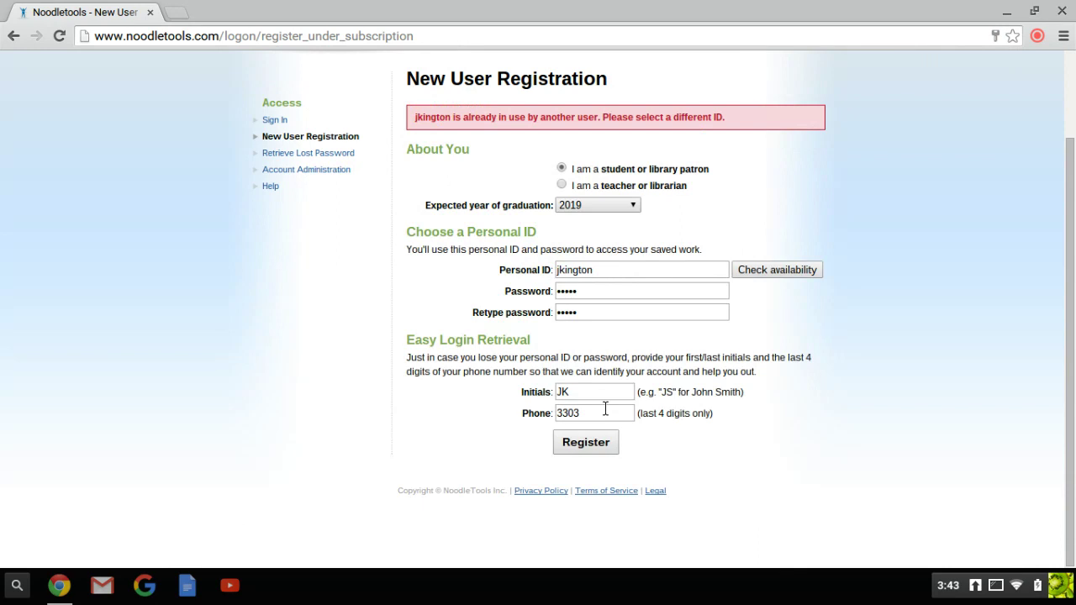
pyautogui.scroll(3, 606, 409)
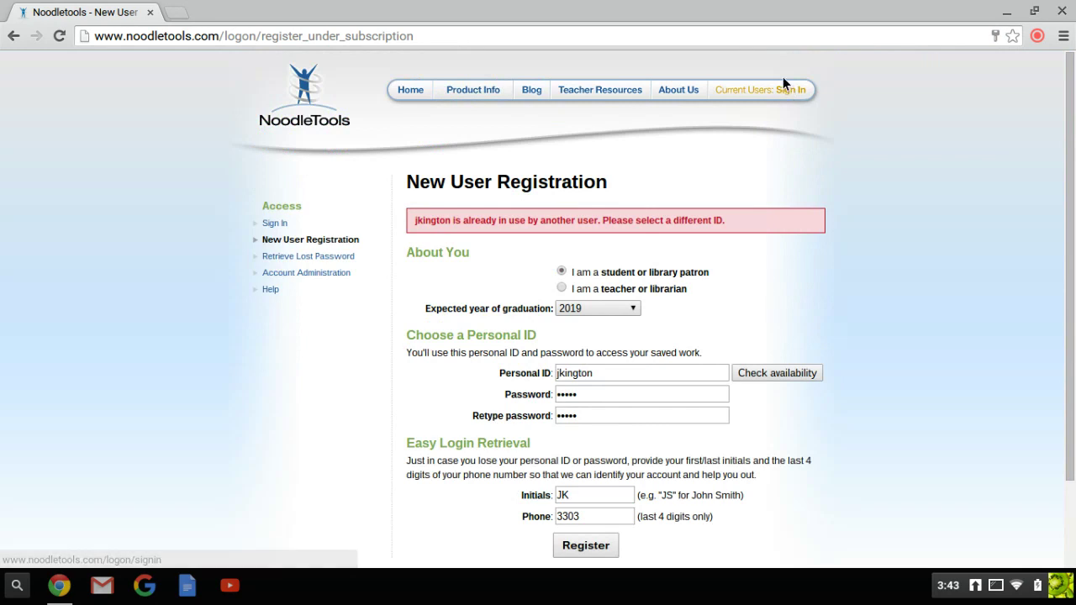
# Step: Sign in with the existing Personal ID and password, declining Chrome's save-password prompt
pyautogui.click(786, 91)
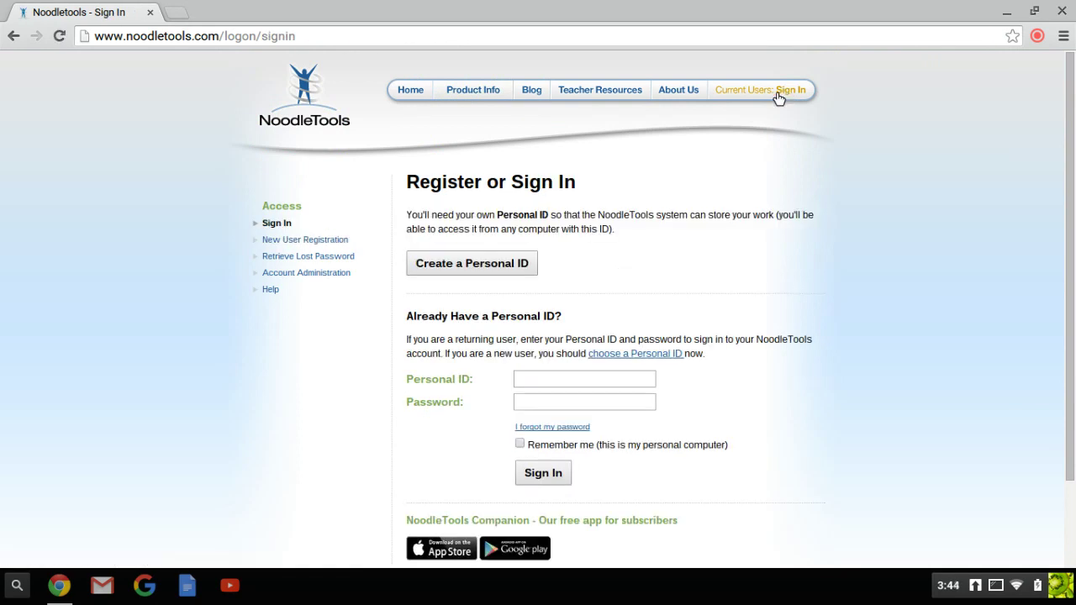
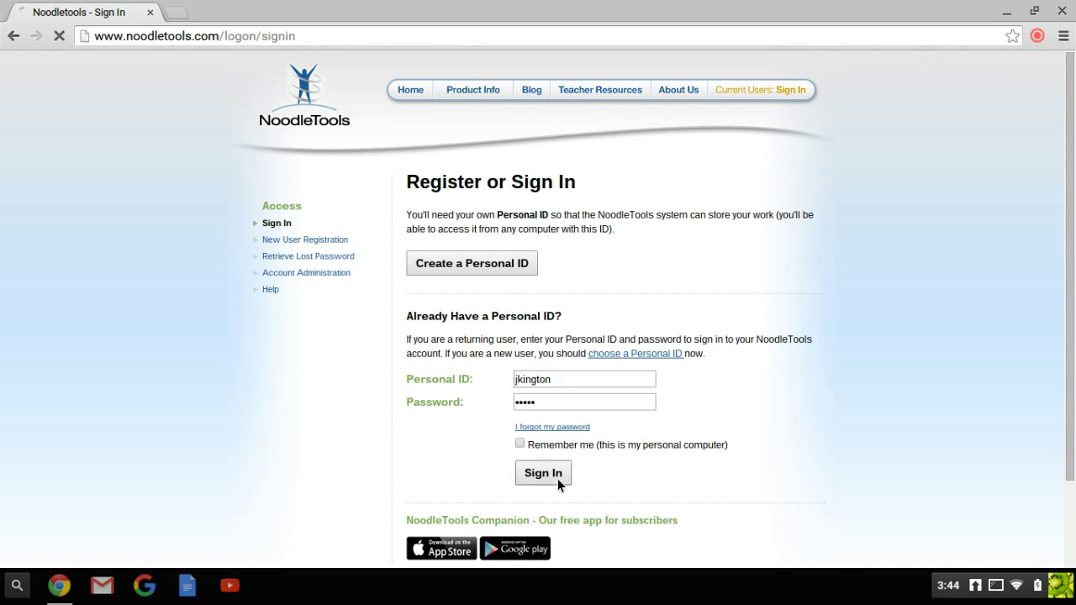
pyautogui.click(557, 478)
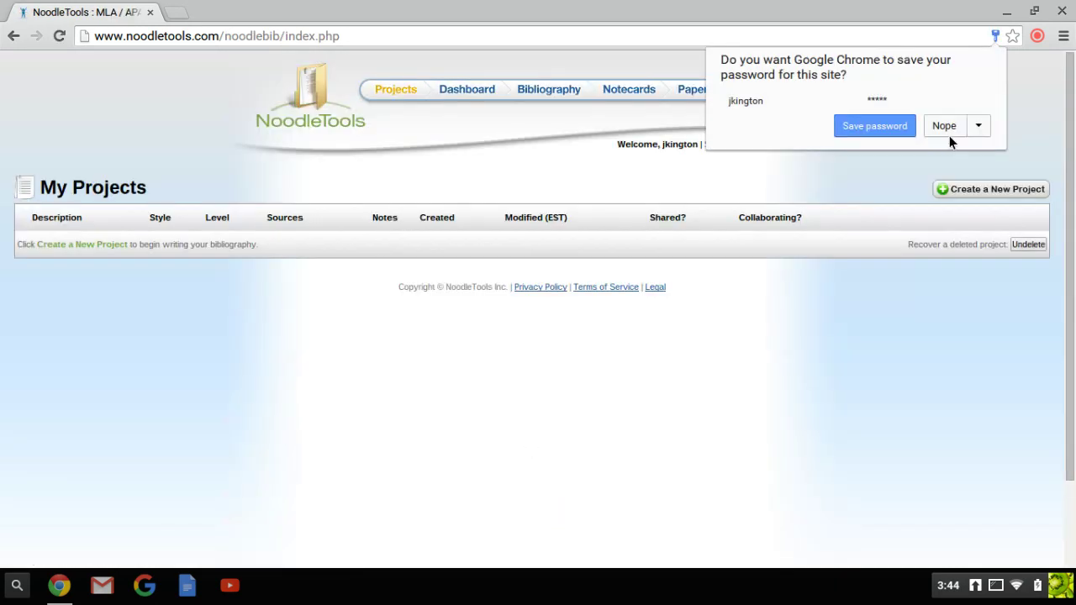
pyautogui.click(947, 126)
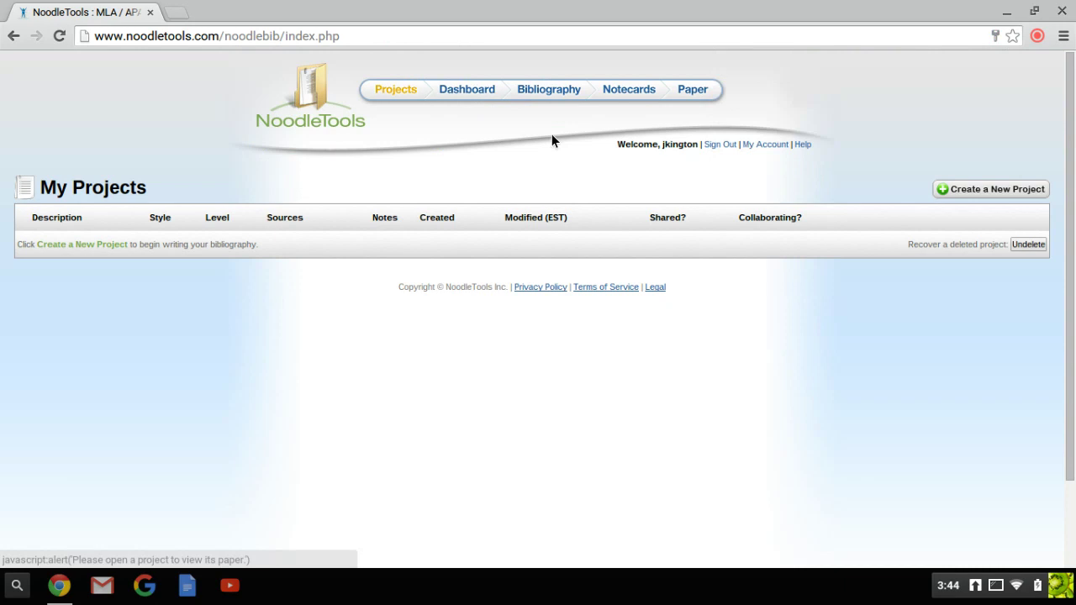
# Step: Create the 'Honors 9 Research Outline' project and edit its research question and thesis on the Dashboard
pyautogui.click(1020, 189)
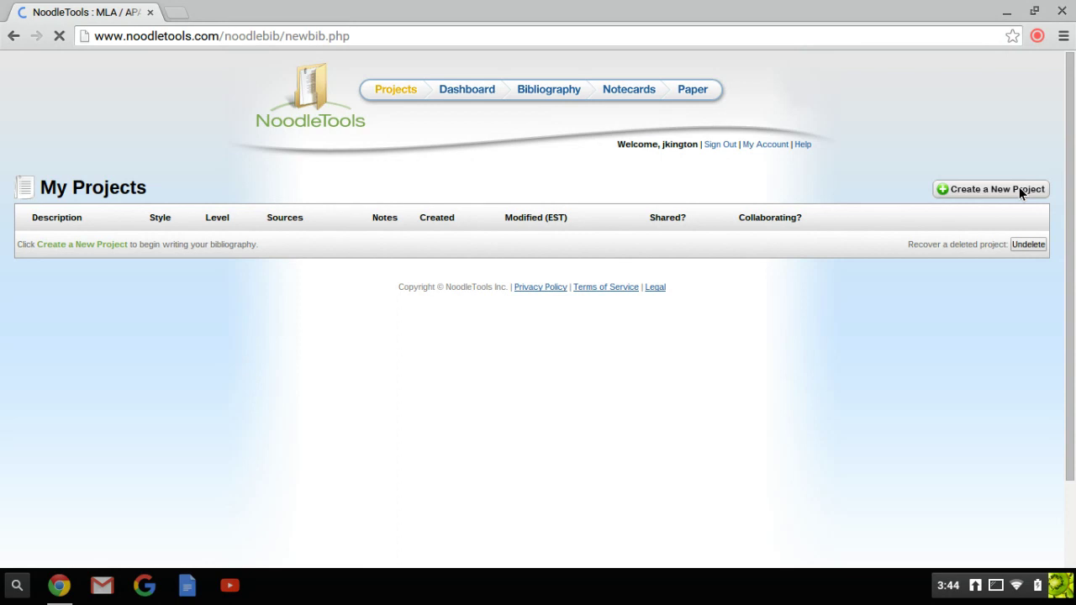
pyautogui.click(153, 492)
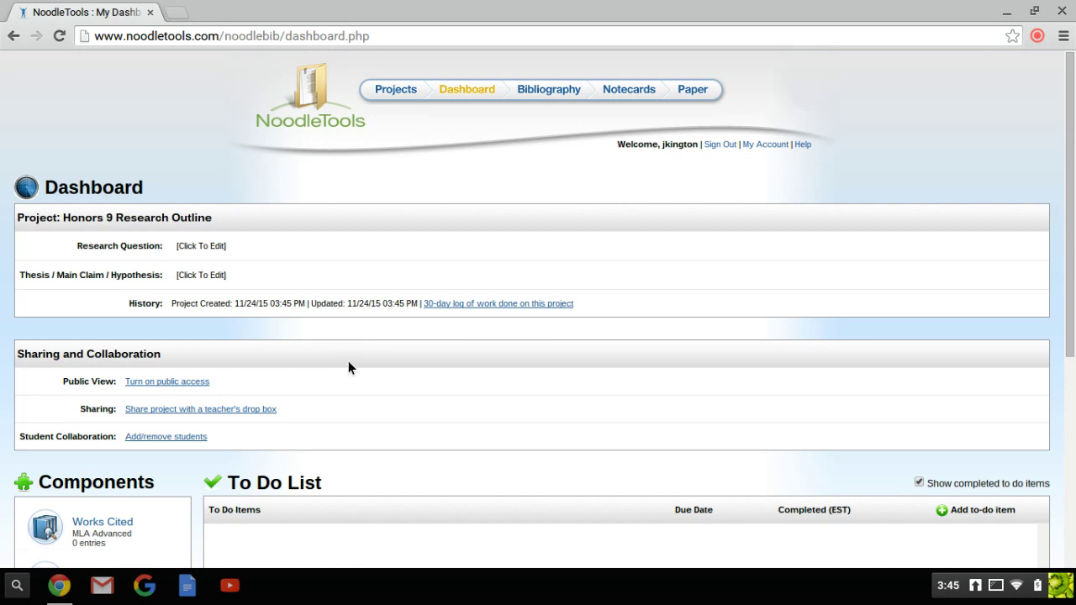
pyautogui.click(190, 248)
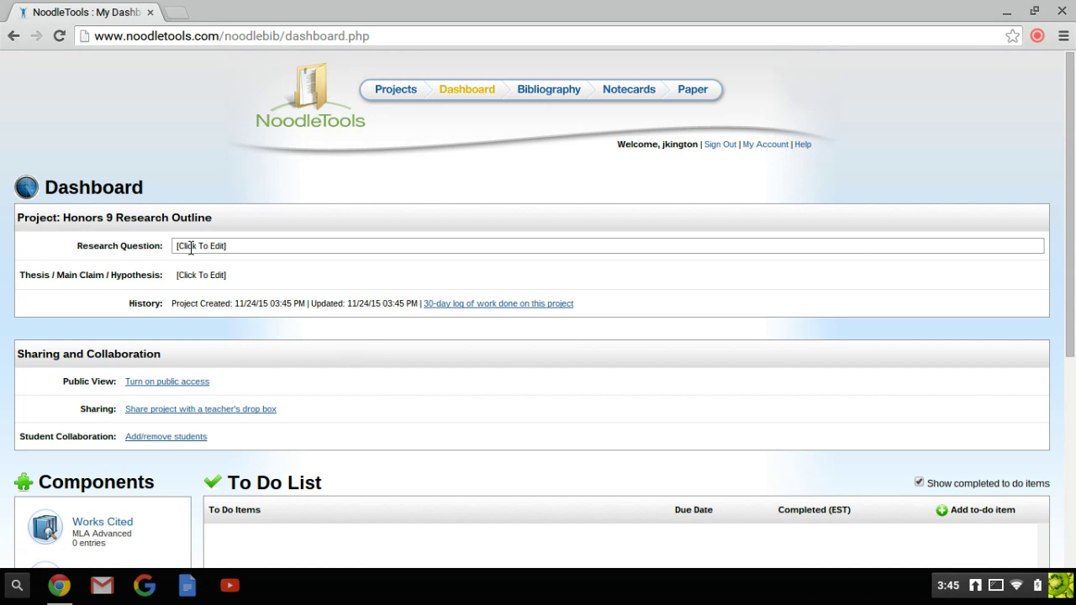
pyautogui.click(196, 276)
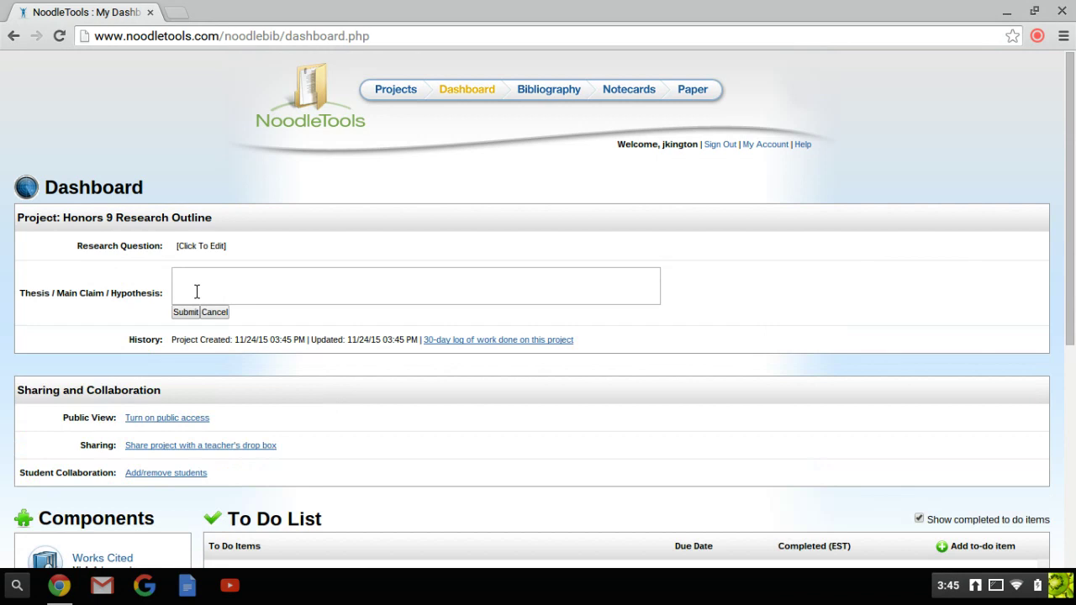
pyautogui.scroll(-3, 89, 251)
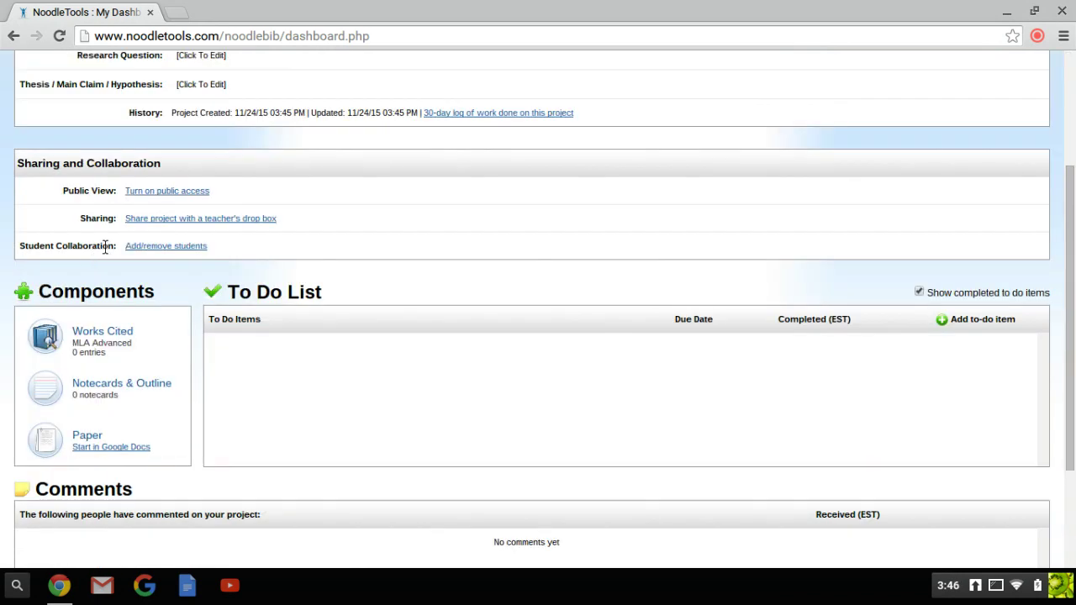
# Step: Share the project with the 1st Period Honors English 9 Research Outline 2015 drop box via '1st P'
pyautogui.click(158, 220)
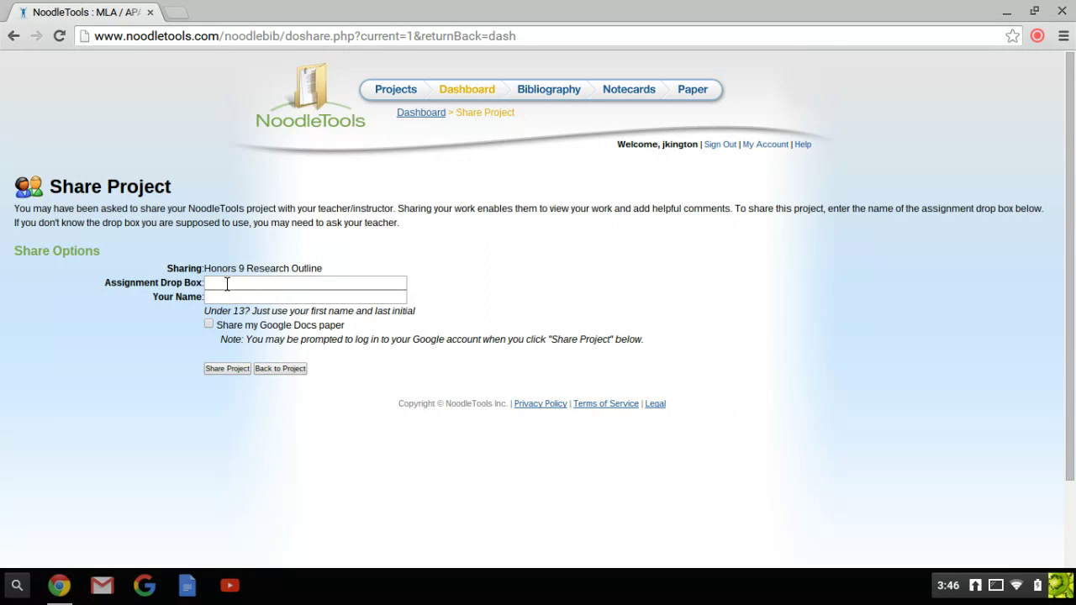
pyautogui.click(227, 284)
pyautogui.write('1st P')
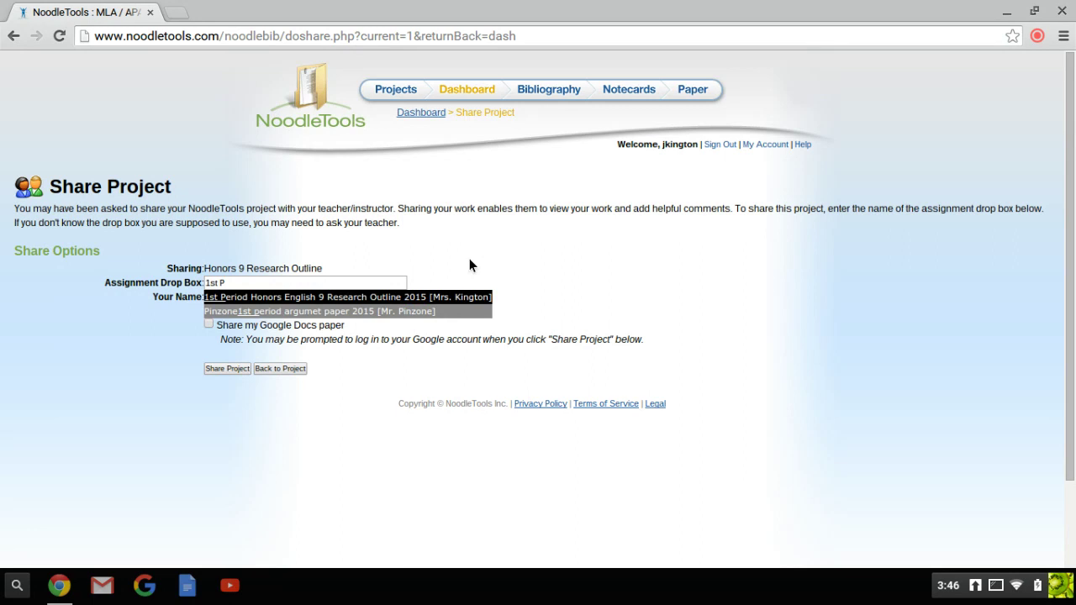
pyautogui.press('Return')
pyautogui.click(227, 368)
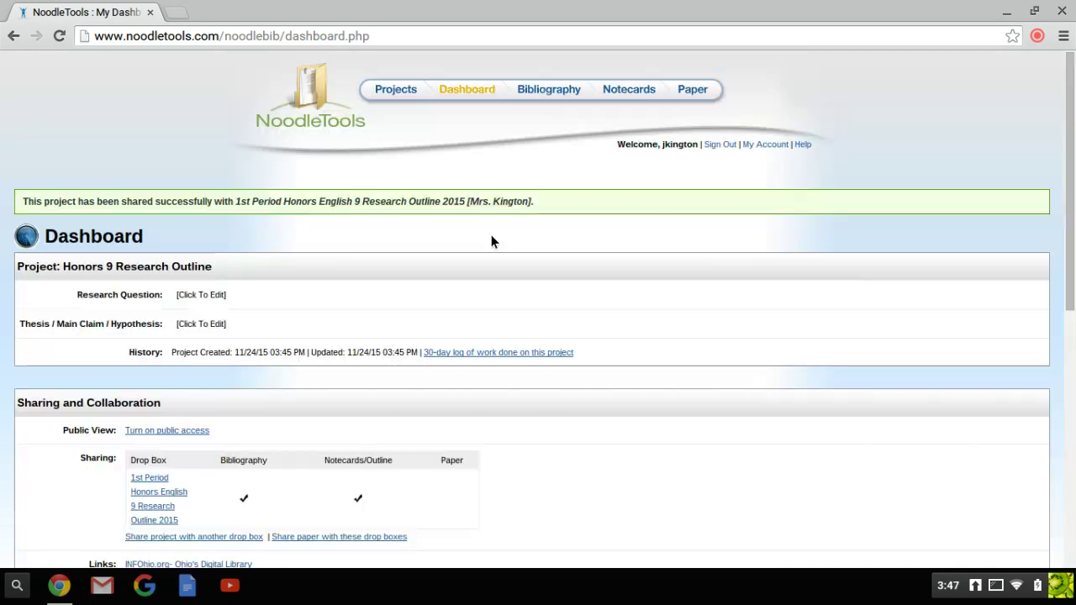
pyautogui.scroll(-3, 491, 239)
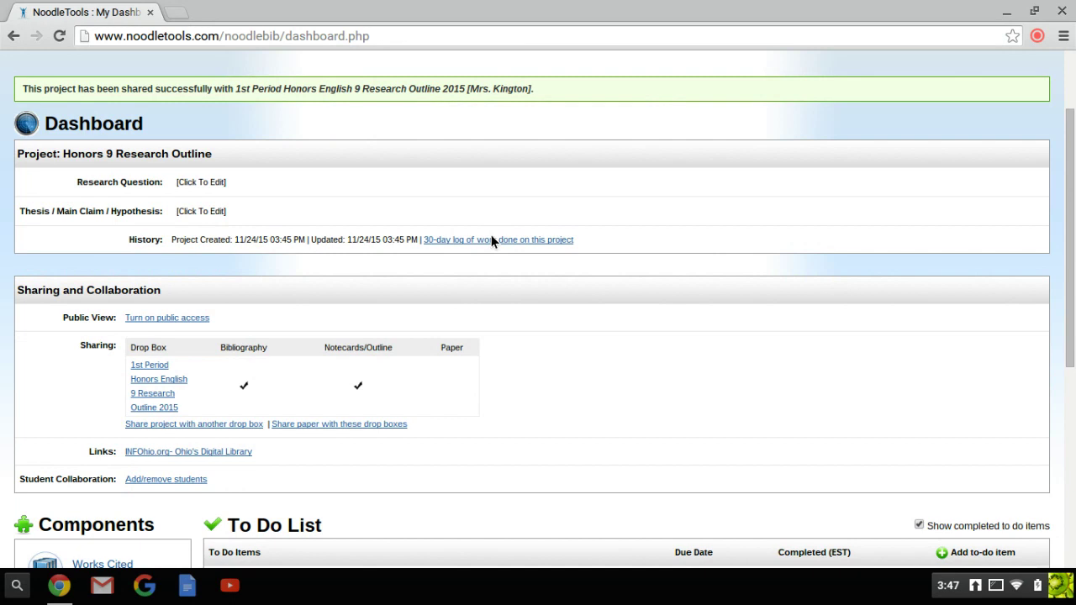
pyautogui.scroll(-3, 492, 239)
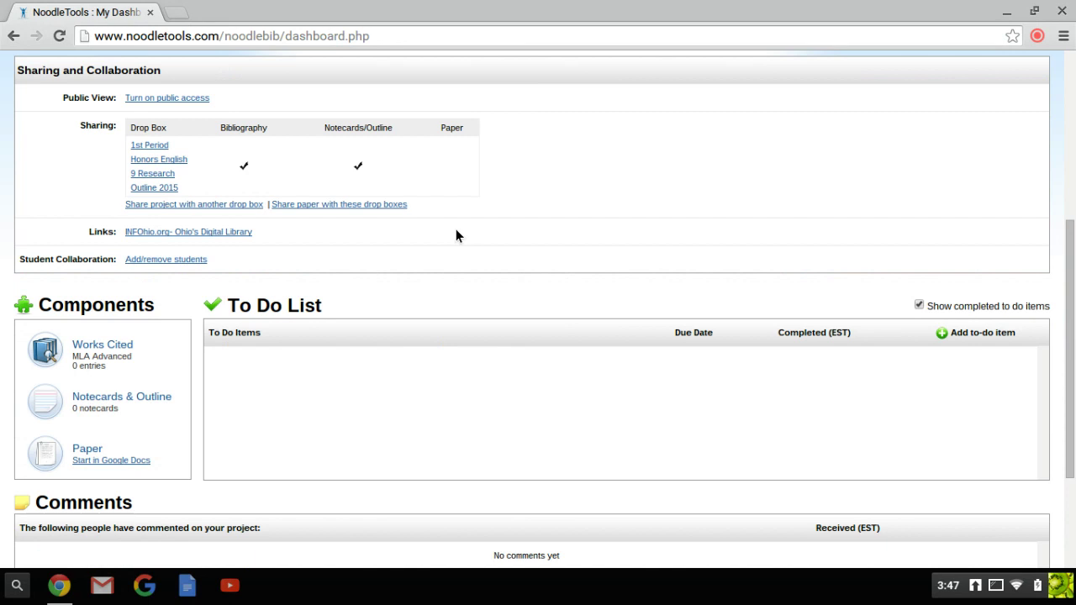
pyautogui.scroll(-3, 456, 235)
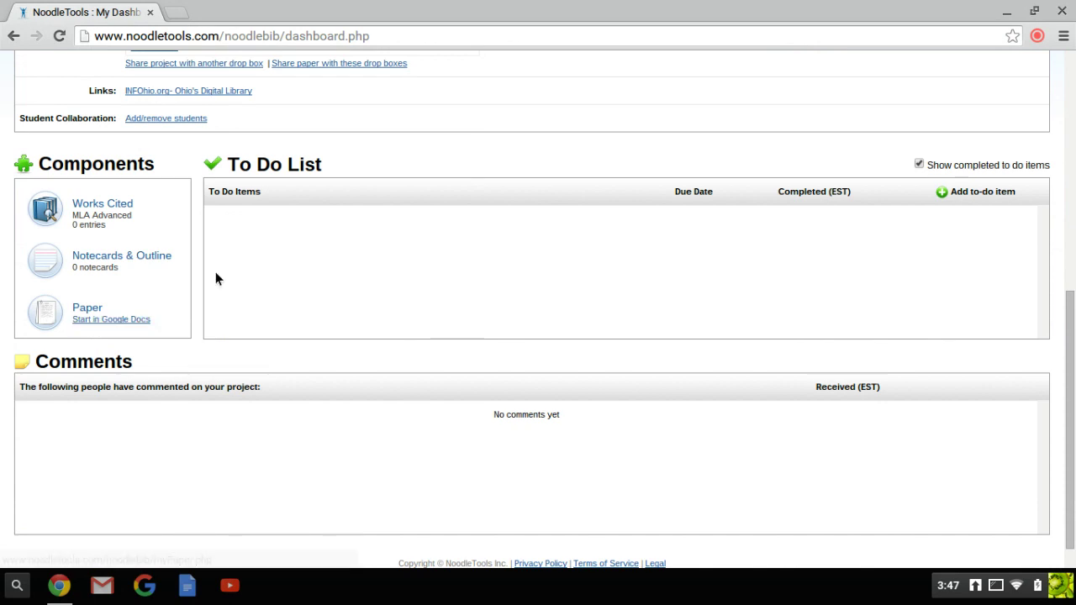
pyautogui.scroll(6, 215, 279)
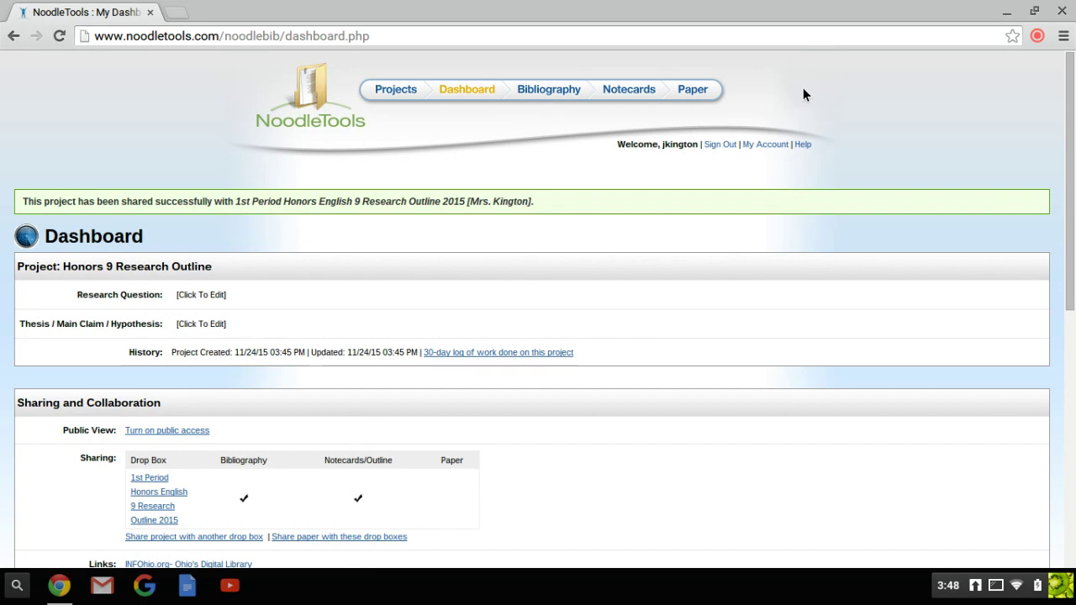
pyautogui.scroll(-6, 39, 338)
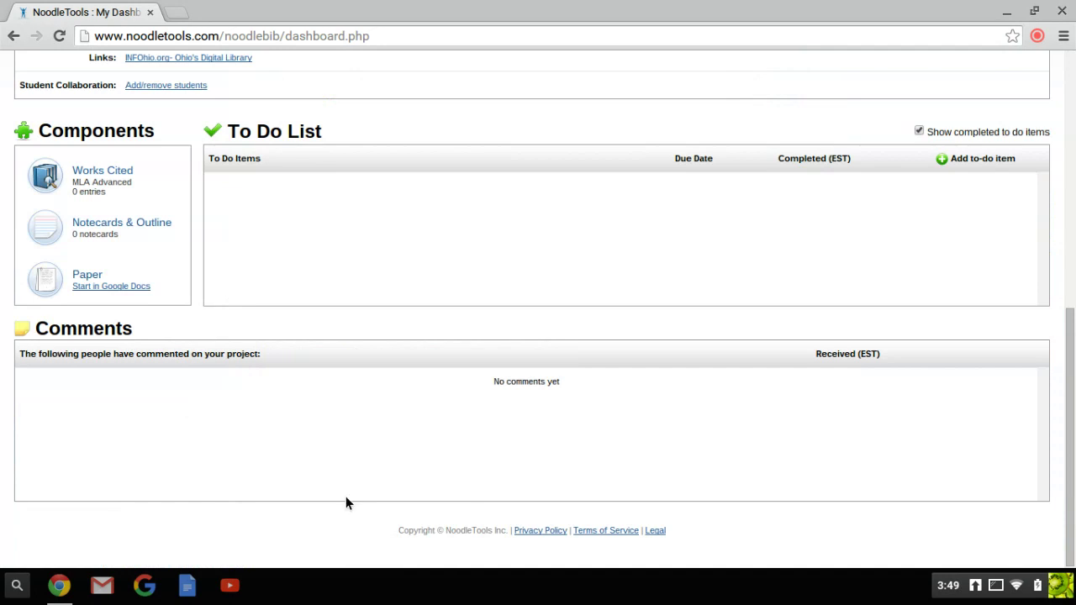
pyautogui.scroll(8, 345, 503)
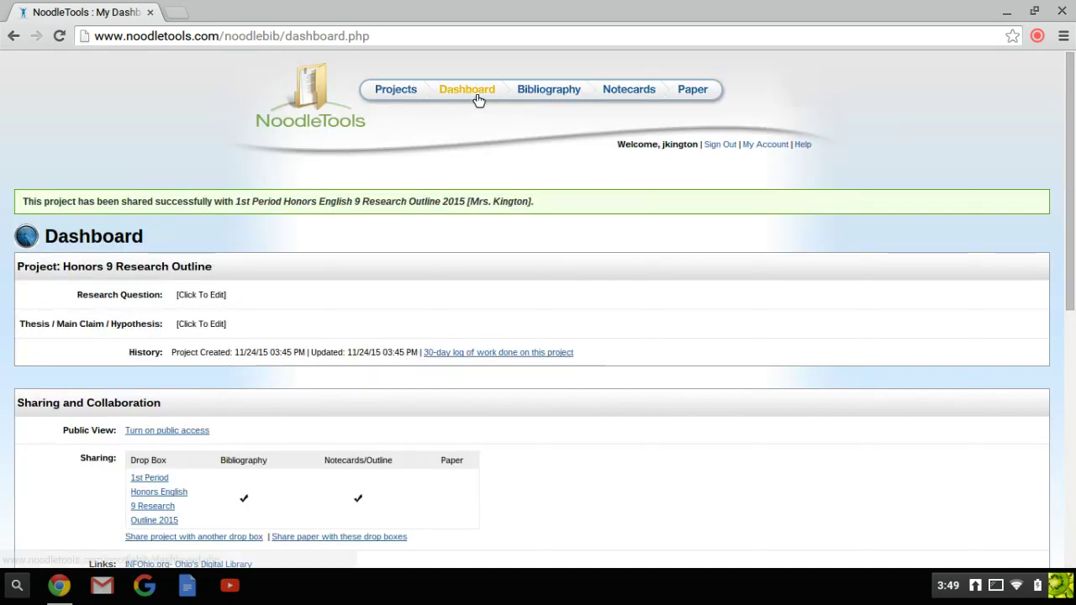
# Step: Open the MLA Works Cited bibliography and choose Book from the 'Cite a' list
pyautogui.click(543, 87)
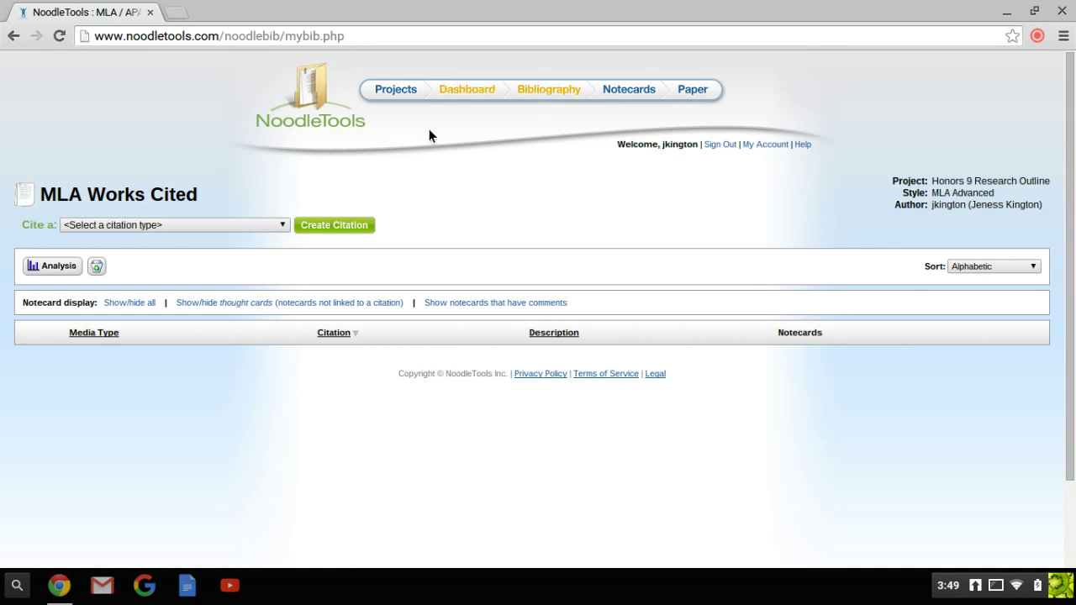
pyautogui.click(282, 225)
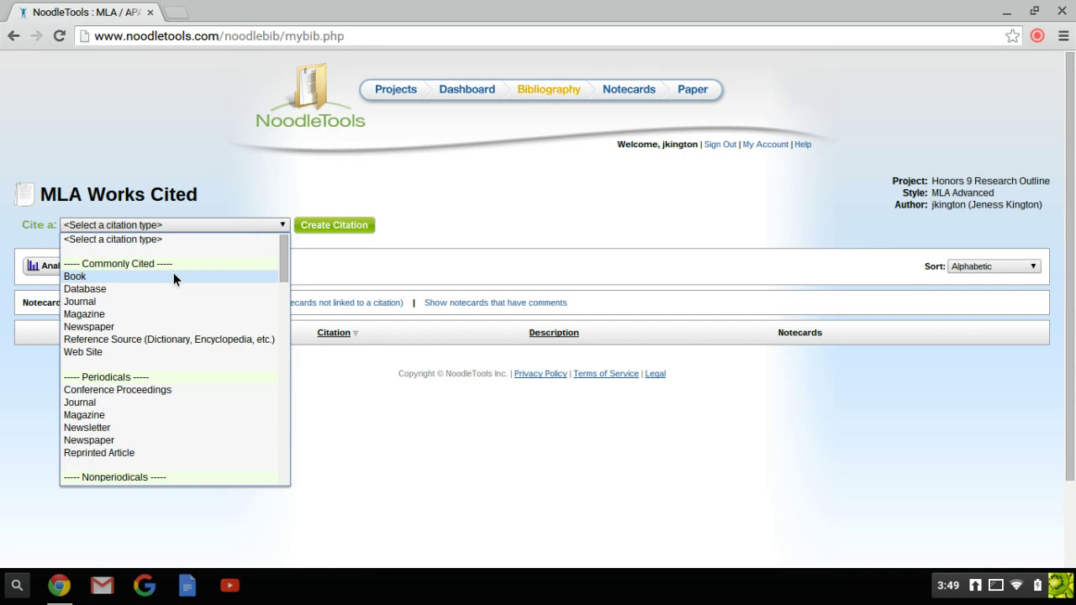
pyautogui.moveTo(285, 267); pyautogui.dragTo(285, 417)
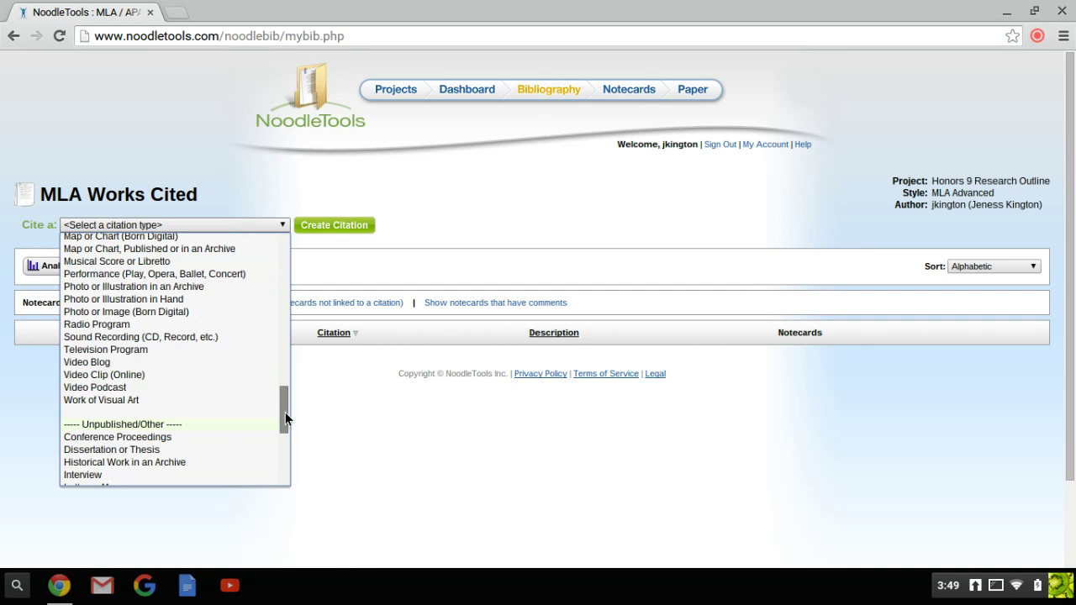
pyautogui.click(120, 266)
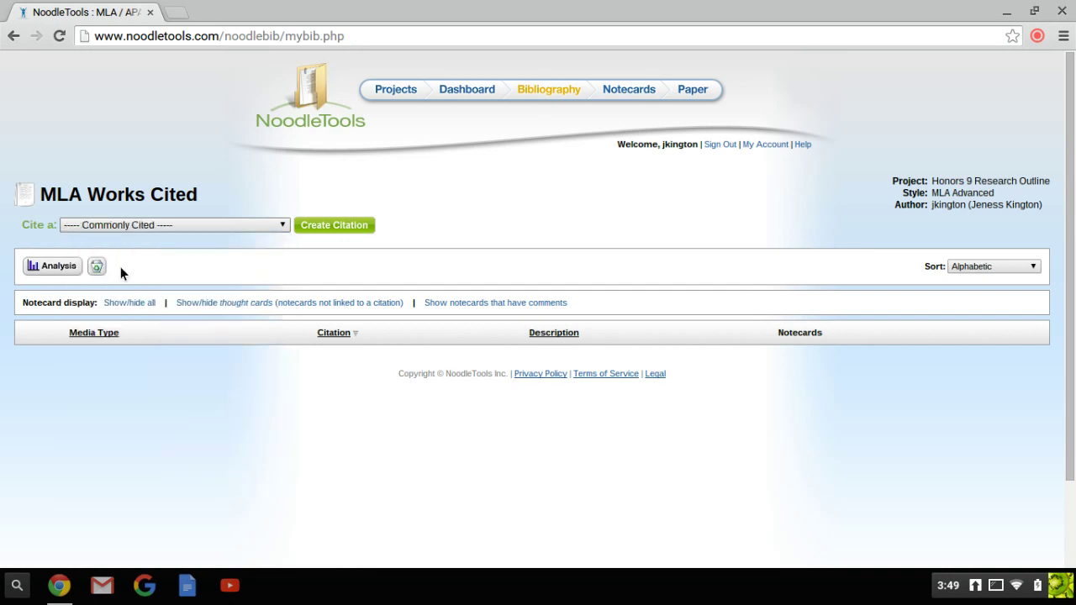
pyautogui.click(285, 228)
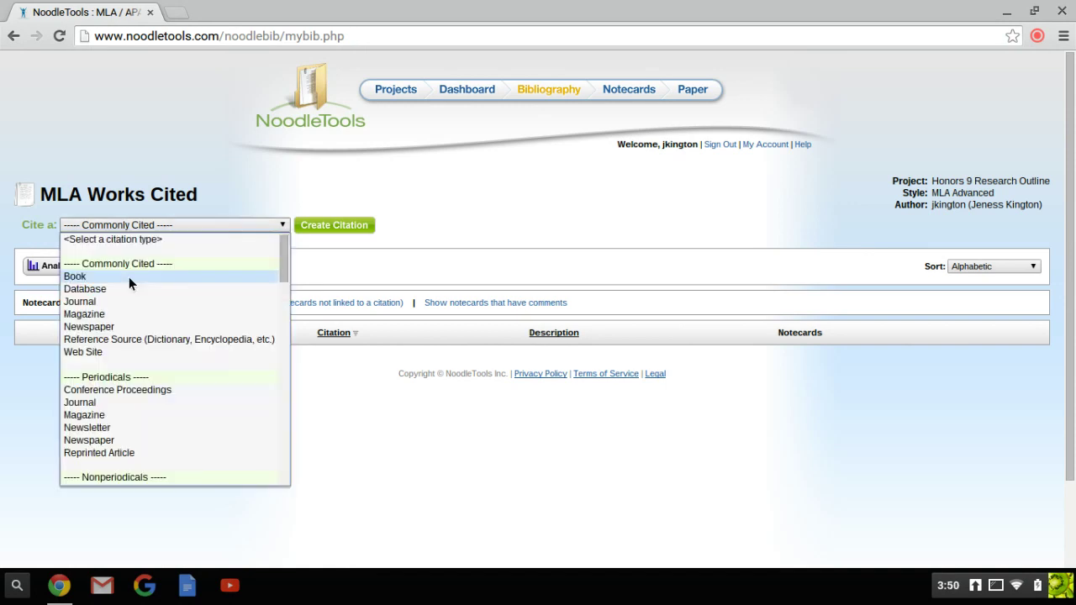
pyautogui.click(126, 278)
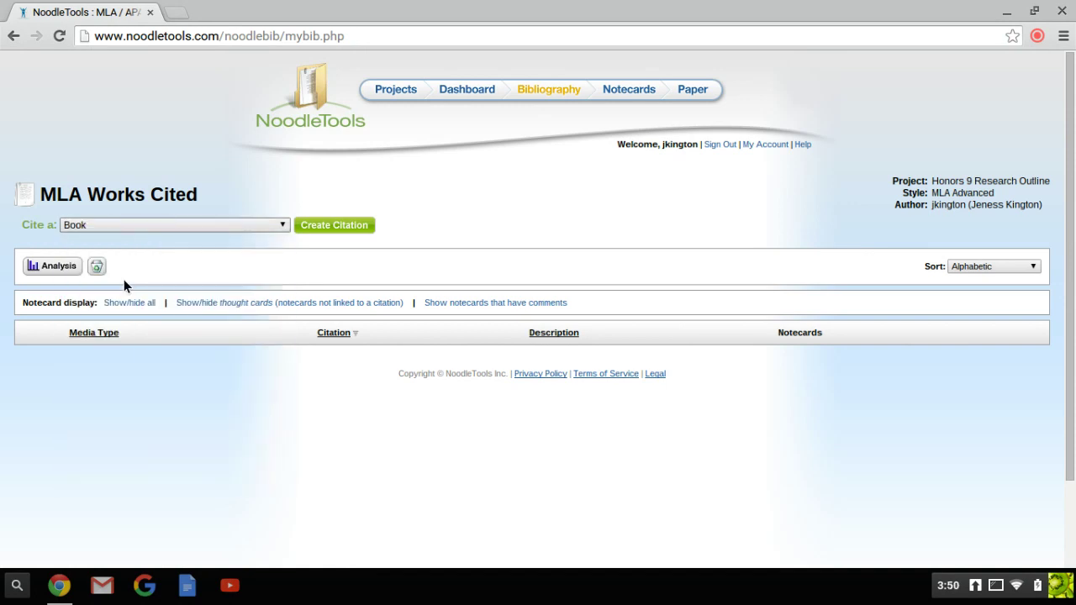
# Step: Create a new Book citation and continue past the Book help screen to the MLA Advanced Form
pyautogui.click(320, 225)
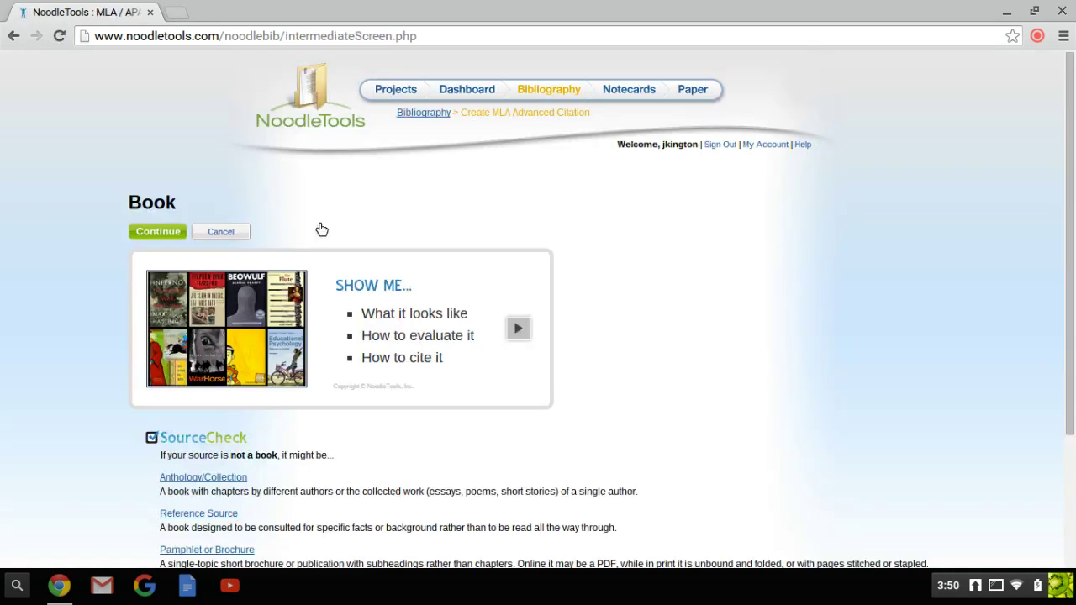
pyautogui.scroll(-3, 93, 287)
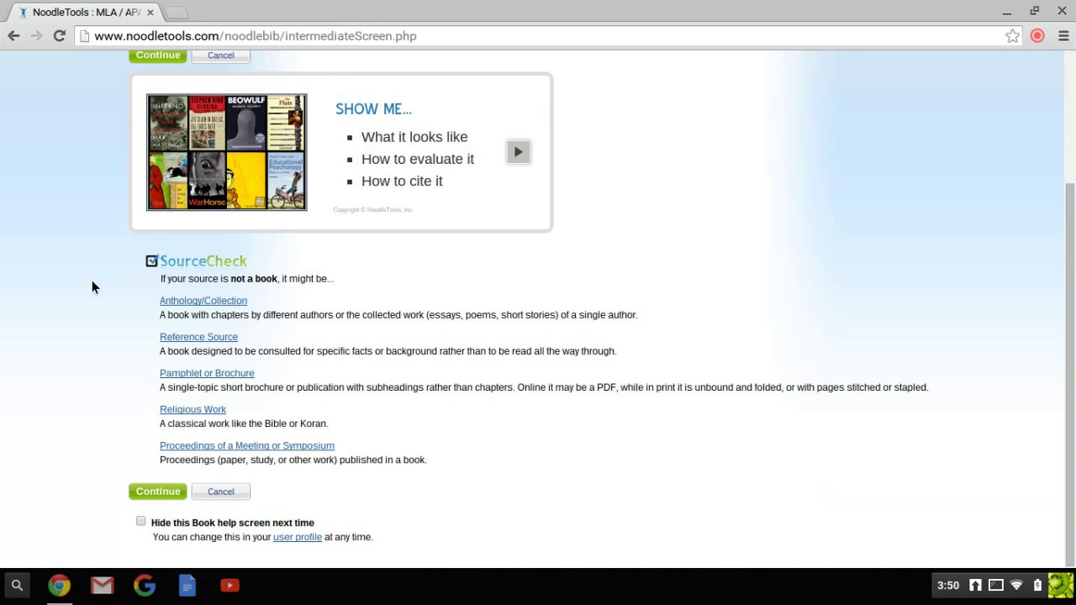
pyautogui.scroll(1, 92, 286)
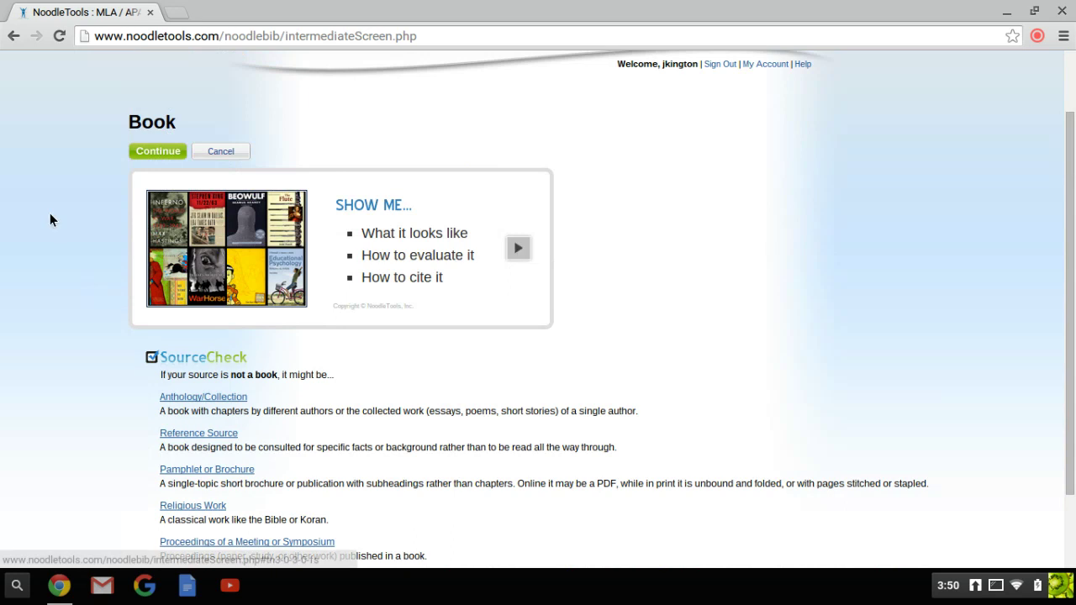
pyautogui.click(157, 152)
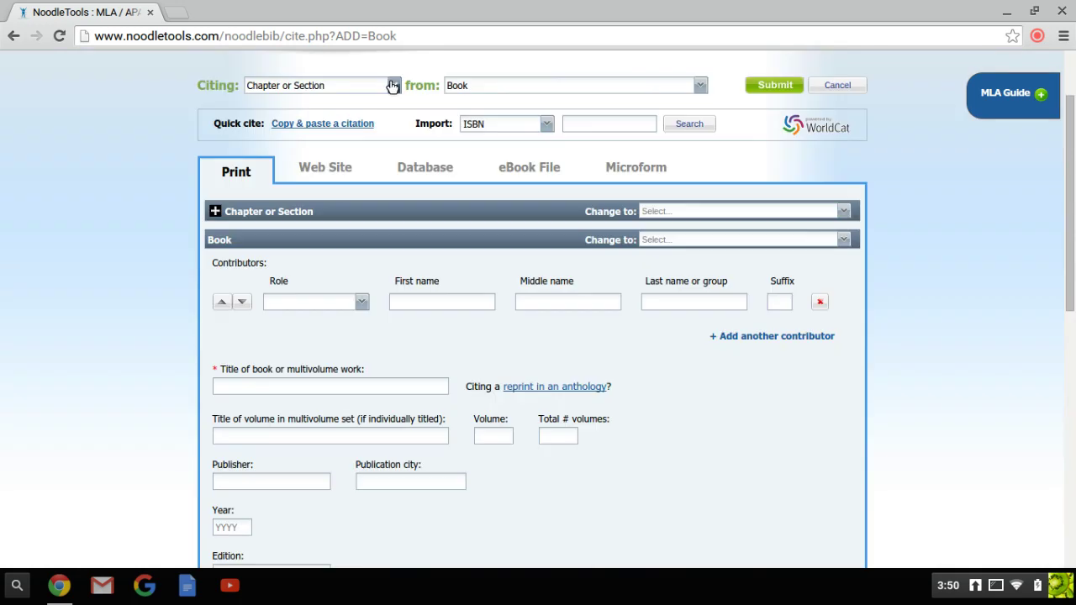
# Step: Enter Houghton Mifflin as the Into the Wild publisher and scroll to the form's bottom
pyautogui.click(391, 85)
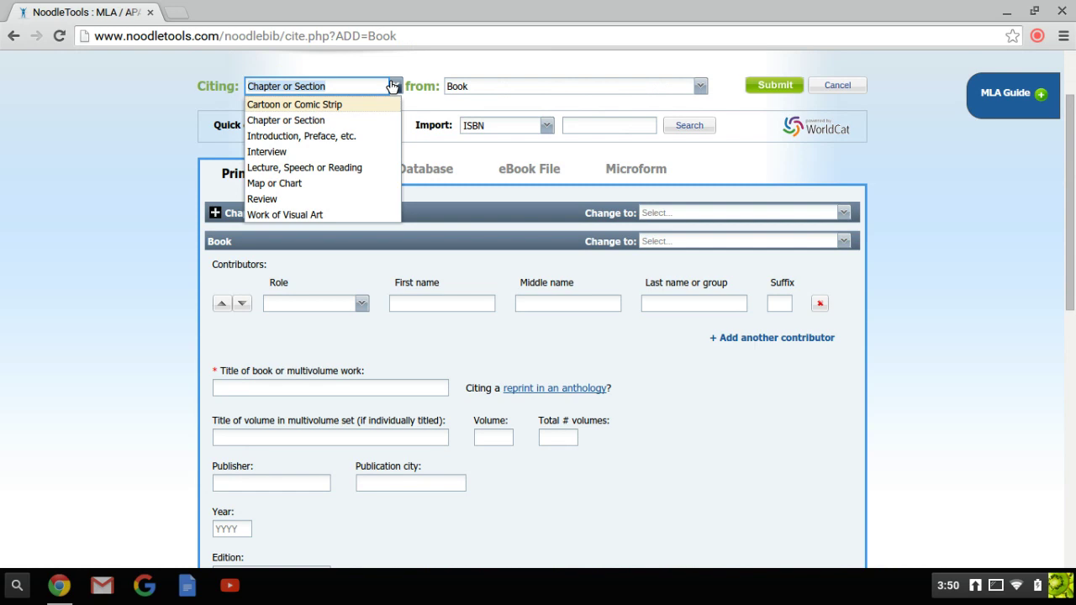
pyautogui.scroll(-1, 295, 203)
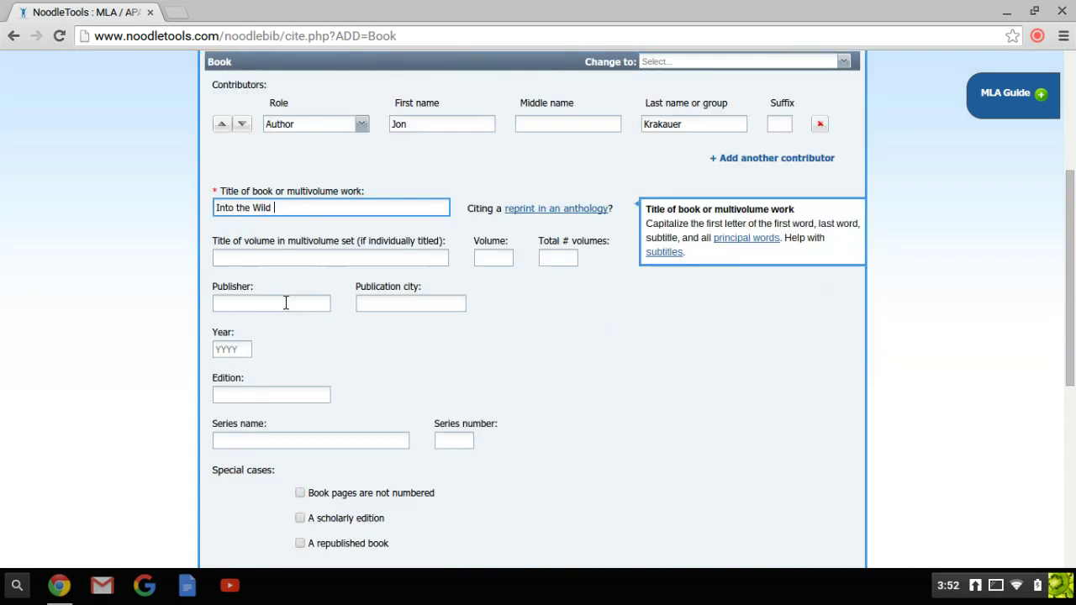
pyautogui.click(286, 303)
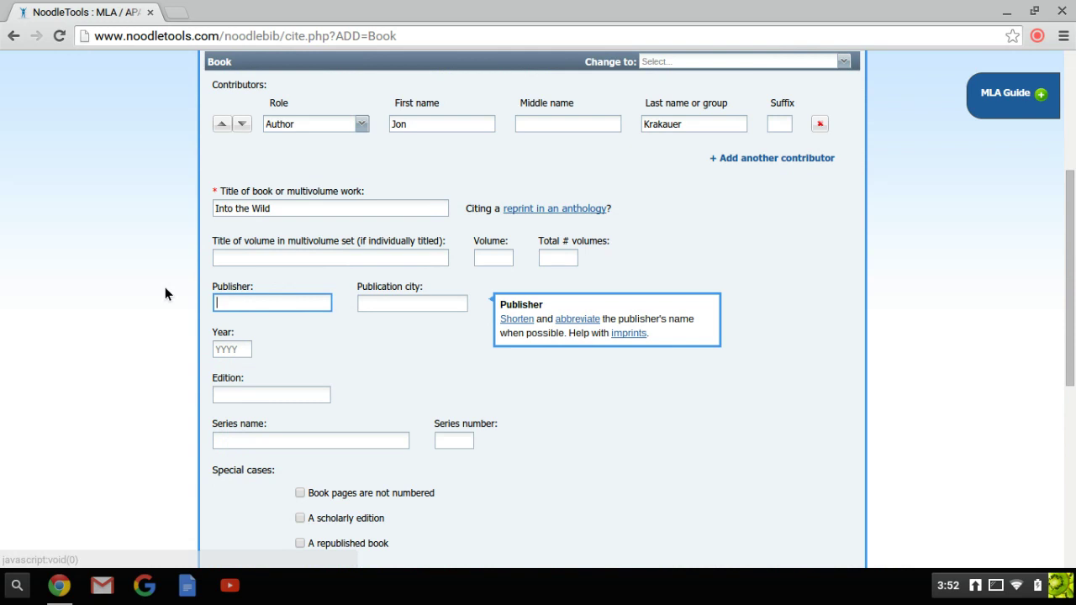
pyautogui.write('Houghton Miffl')
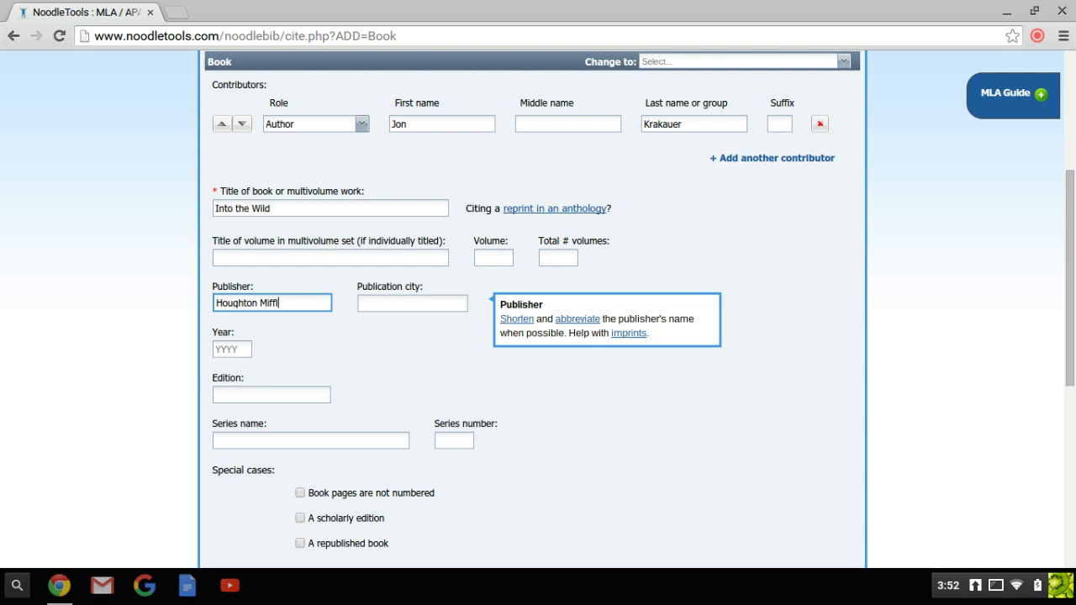
pyautogui.scroll(-4, 252, 319)
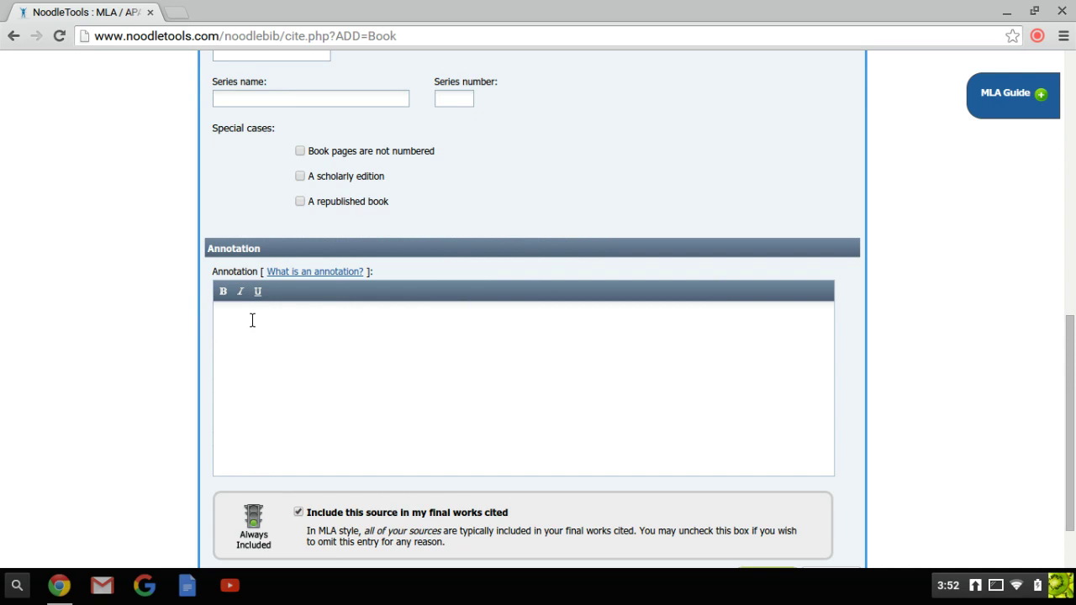
pyautogui.scroll(-2, 252, 321)
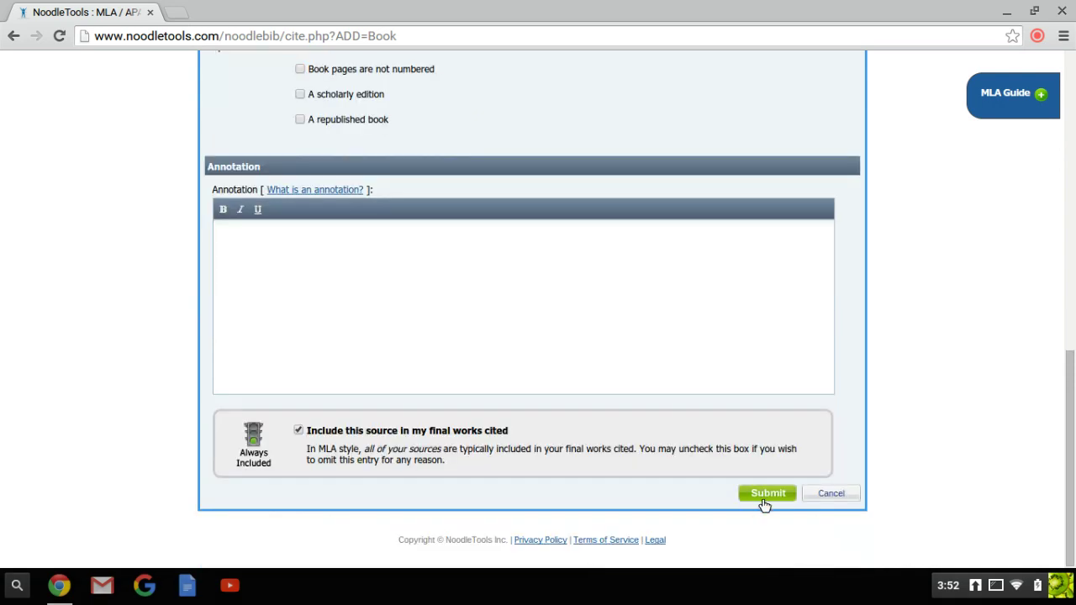
# Step: Submit the Krakauer citation so Into the Wild (Houghton Mifflin, 1995) appears in Works Cited
pyautogui.click(764, 494)
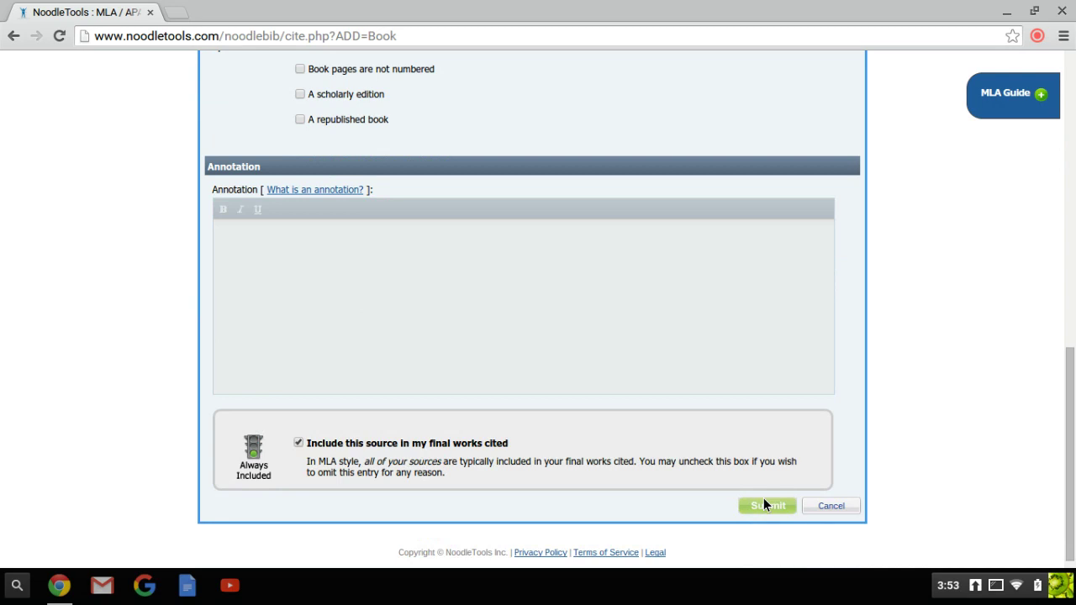
pyautogui.click(763, 504)
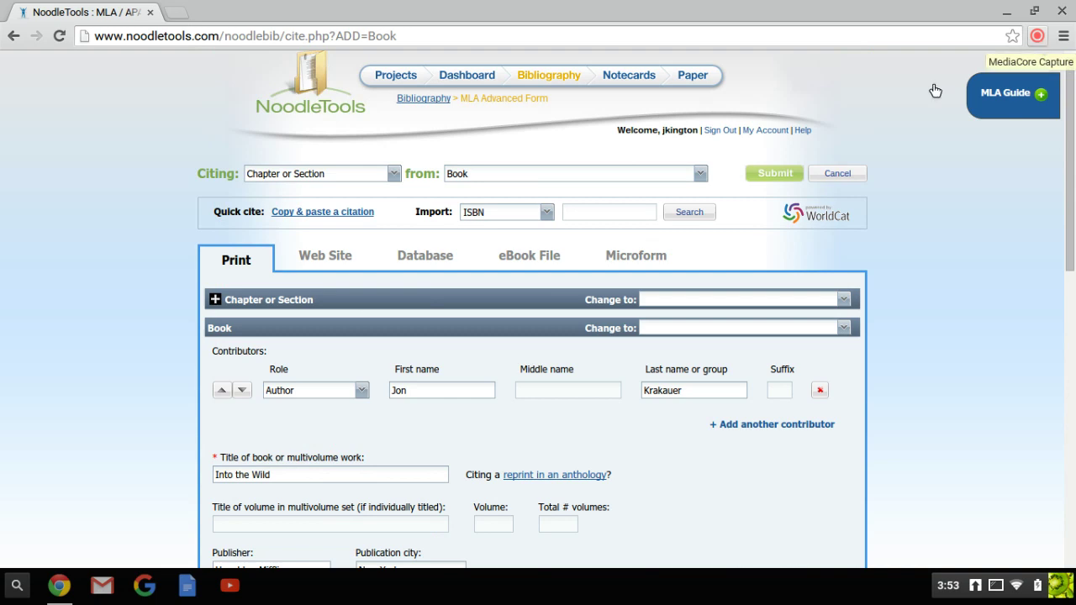
pyautogui.click(1035, 37)
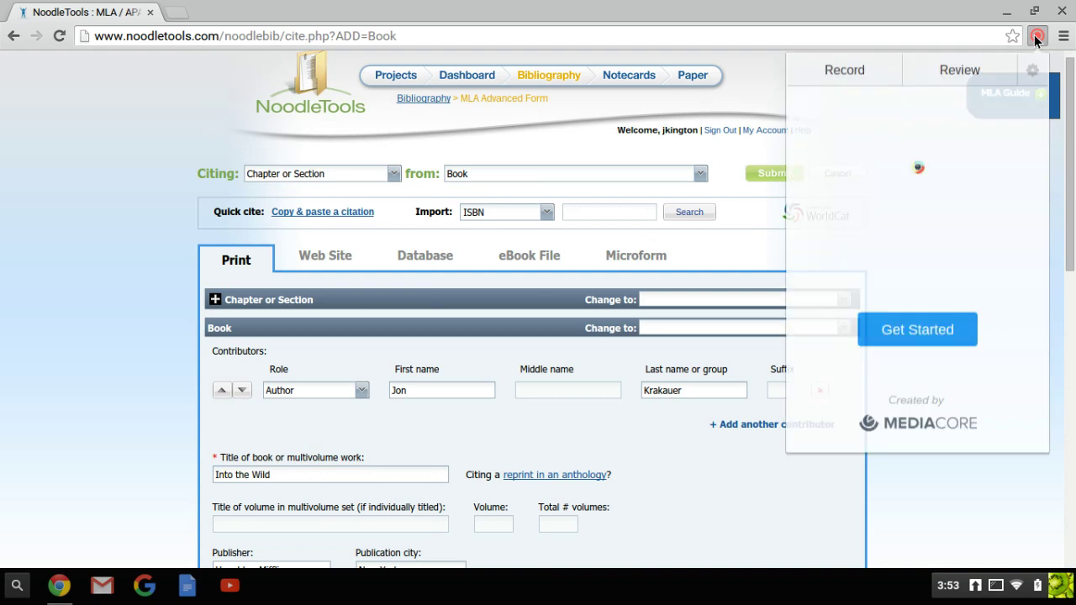
pyautogui.click(894, 321)
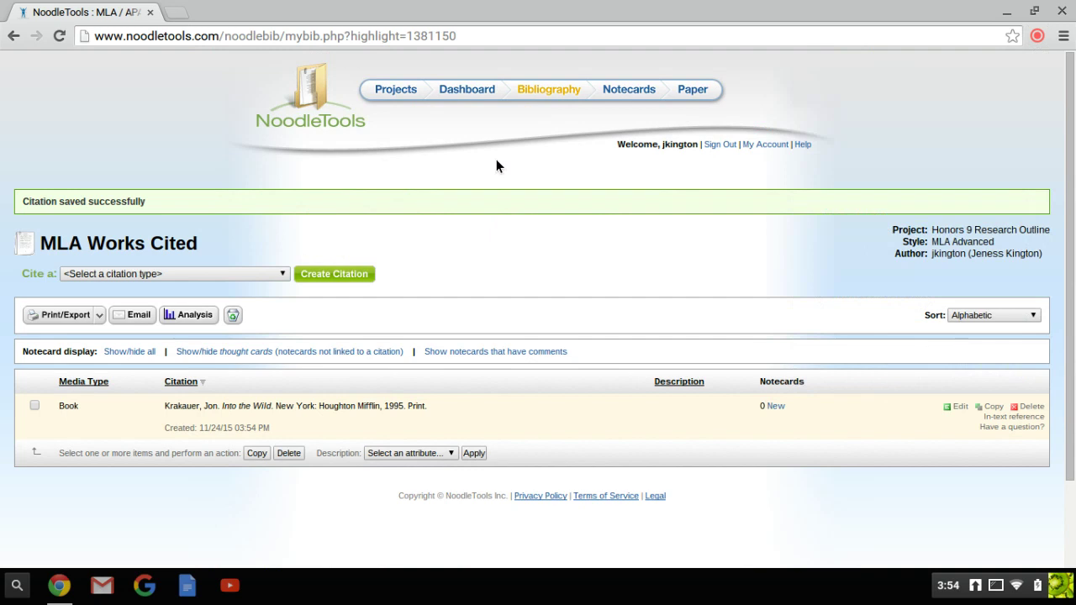
pyautogui.scroll(-2, 98, 296)
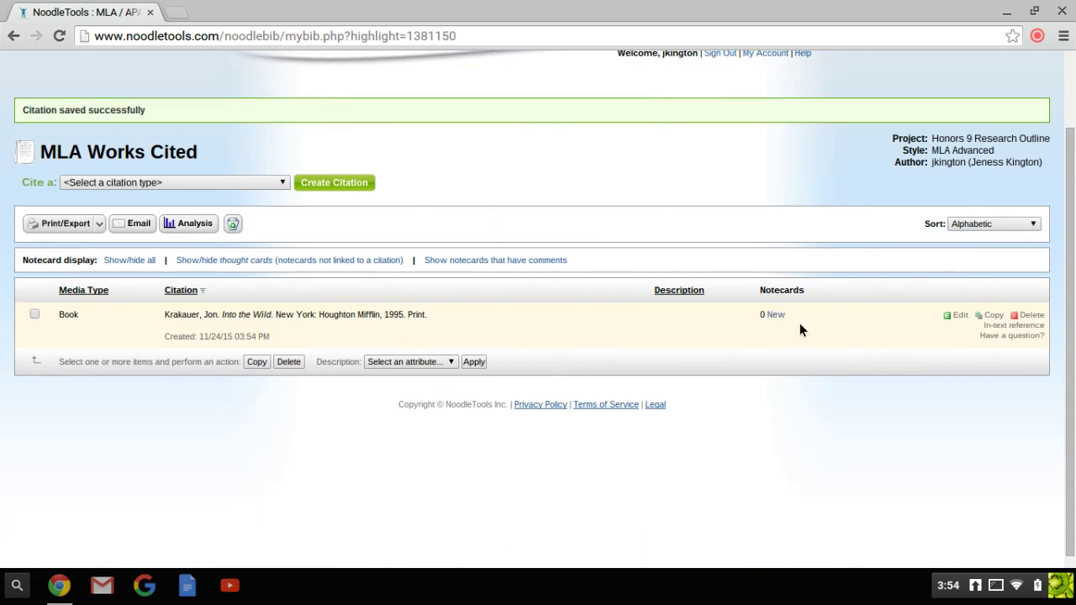
pyautogui.scroll(1, 799, 322)
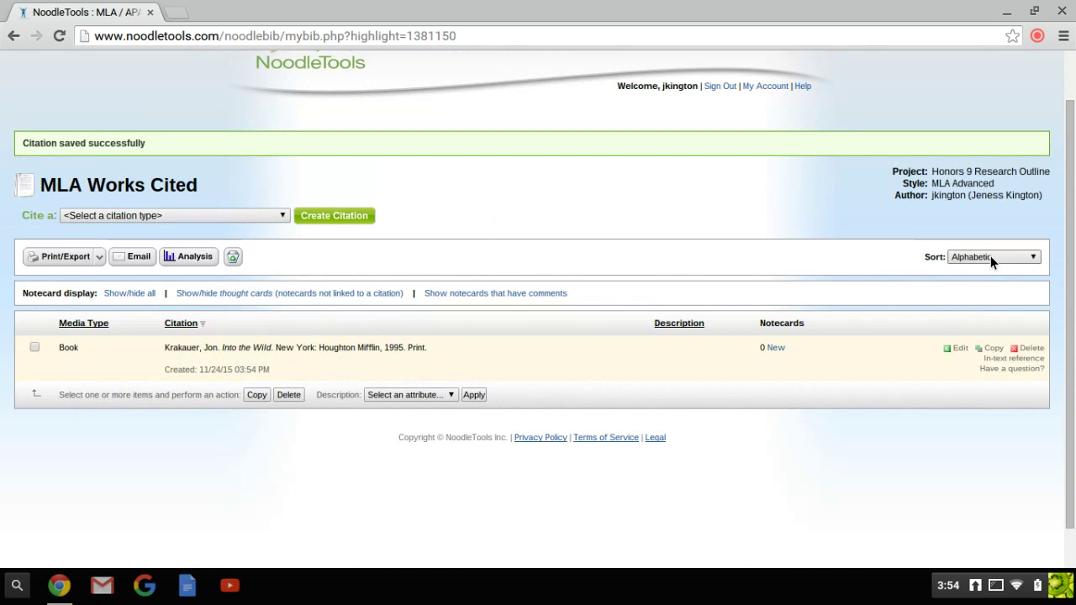
pyautogui.scroll(2, 450, 276)
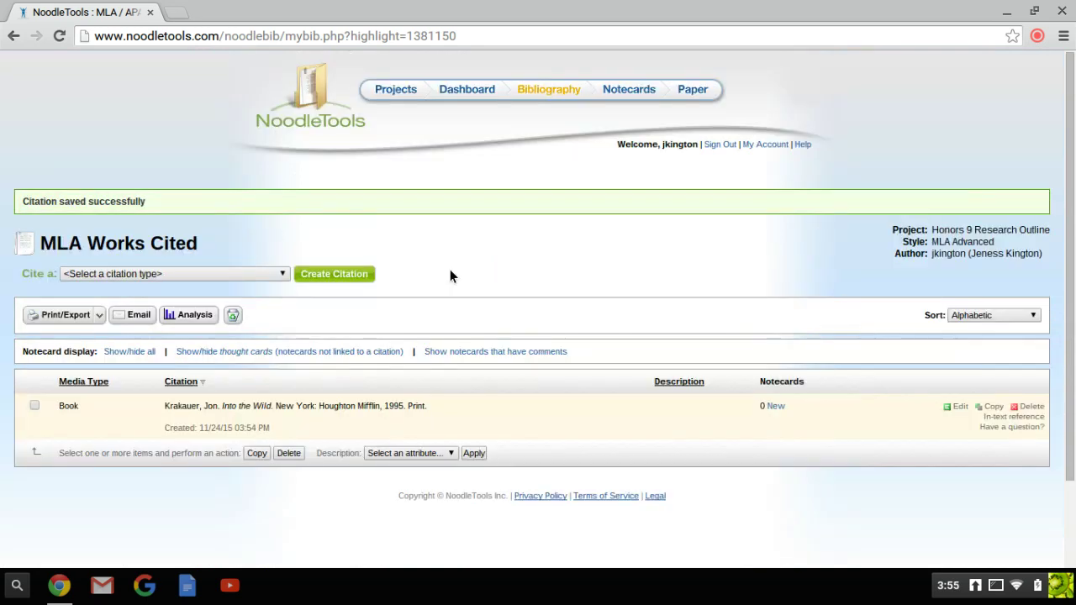
pyautogui.scroll(-2, 449, 276)
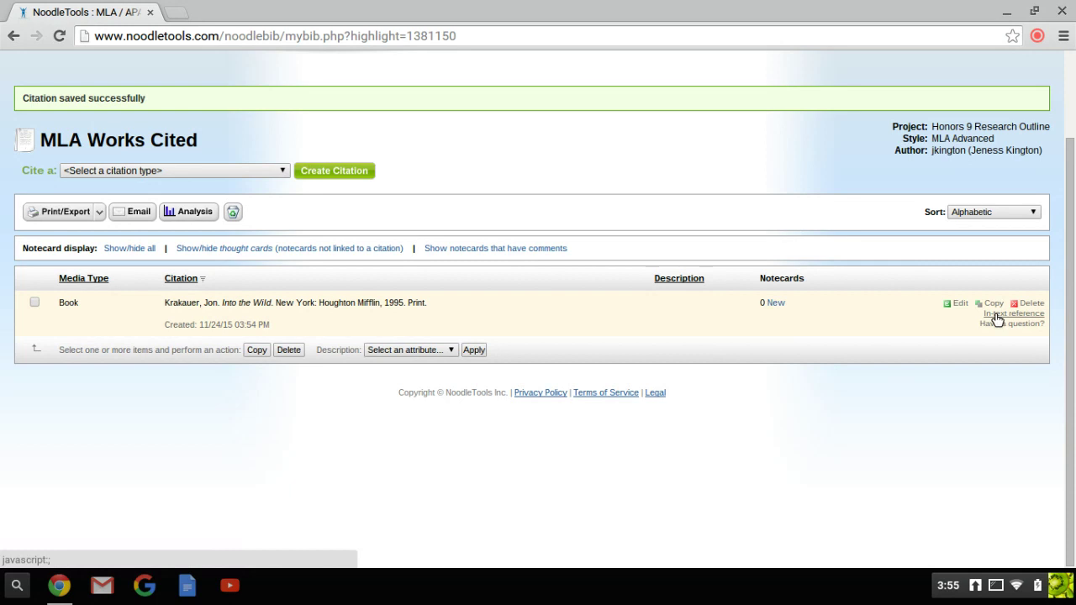
pyautogui.click(996, 314)
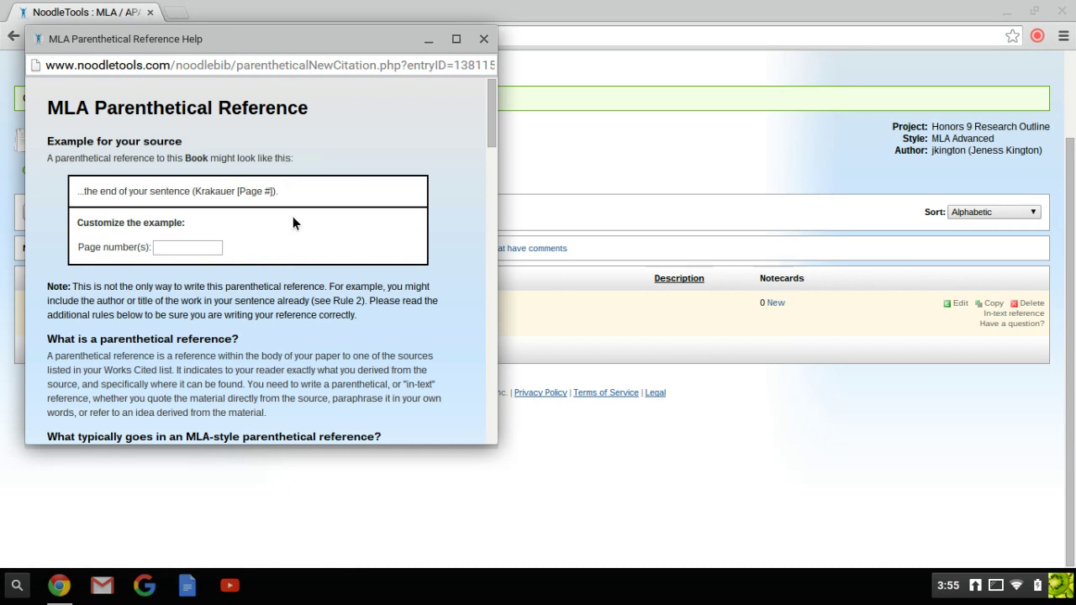
pyautogui.scroll(1, 504, 190)
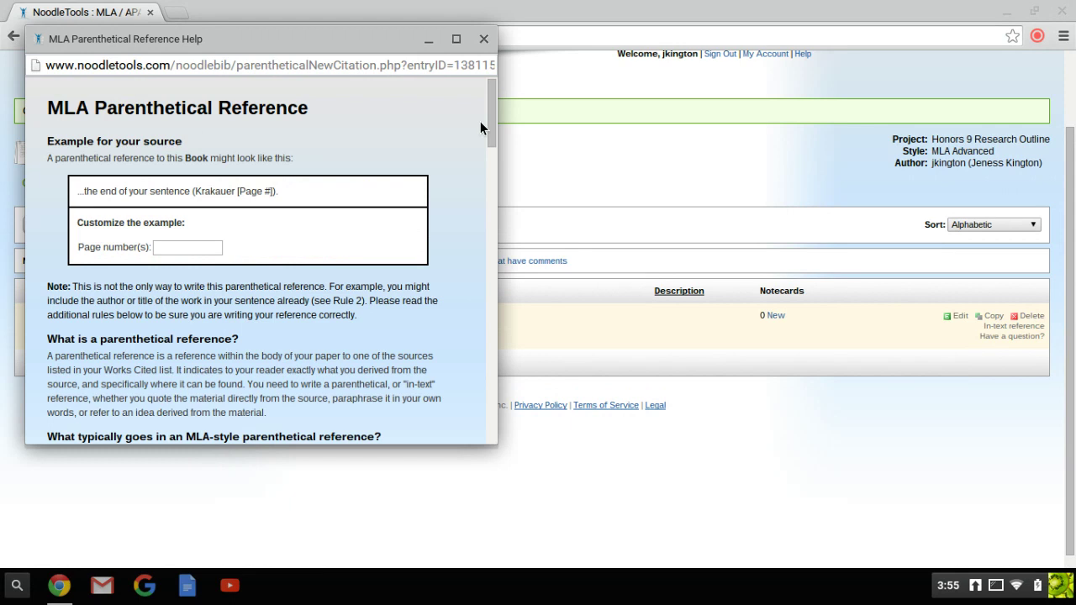
pyautogui.moveTo(490, 124); pyautogui.dragTo(488, 40)
pyautogui.click(486, 39)
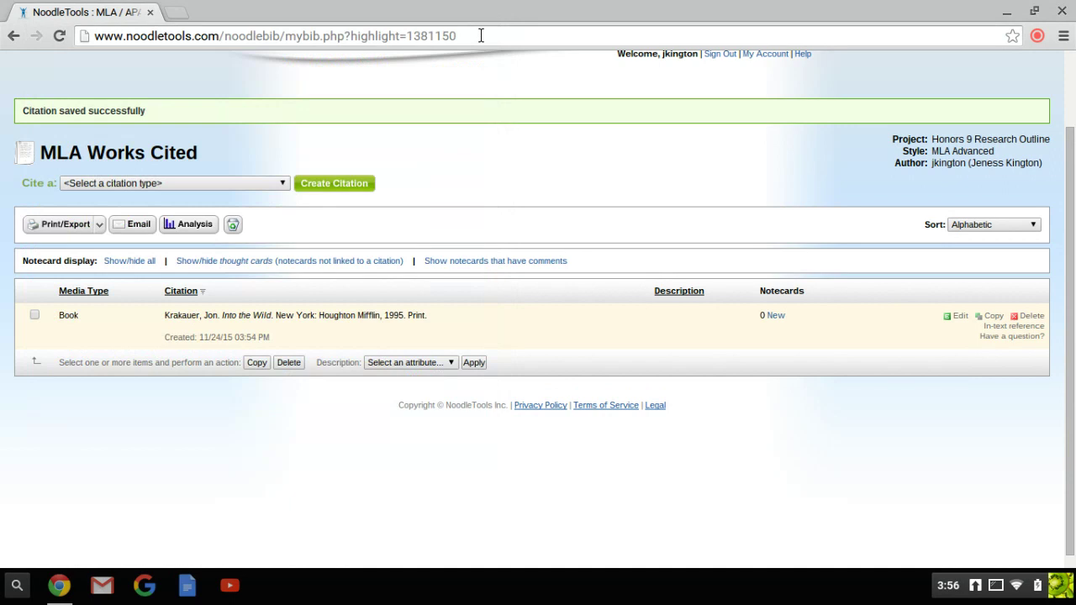
# Step: Open a blank New Notecard form from the Krakauer citation's Notecards column
pyautogui.scroll(2, 714, 330)
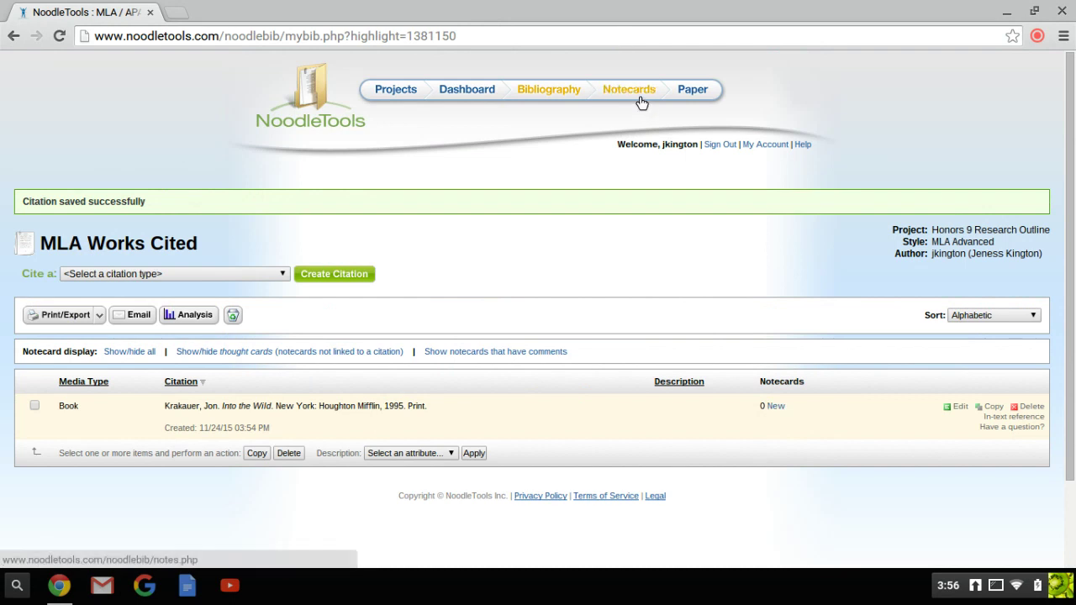
pyautogui.click(775, 407)
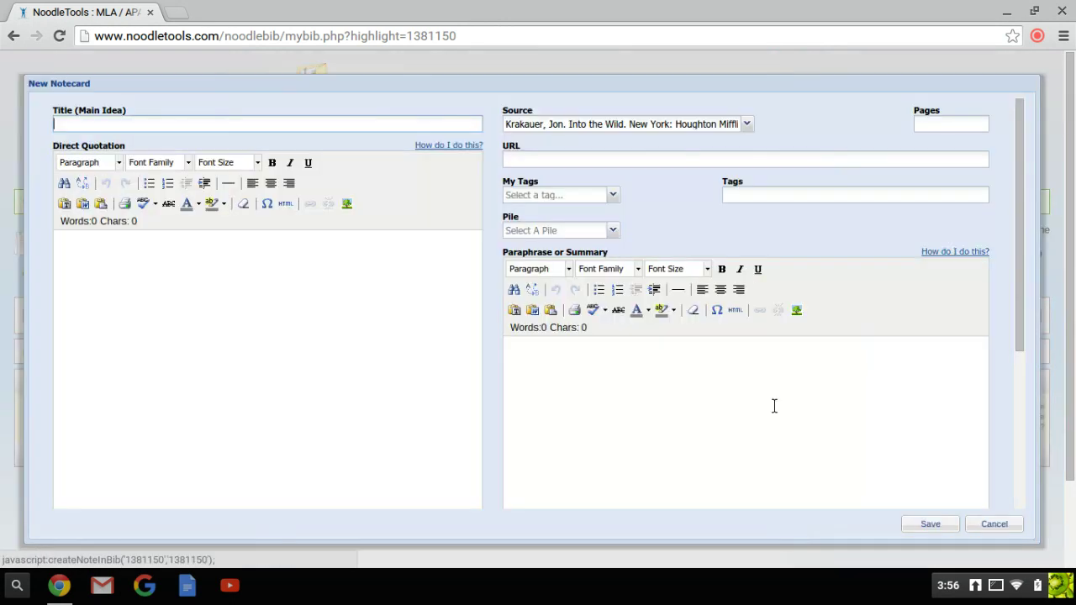
# Step: Enter 'Wilderness Survival' as the notecard's Title (Main Idea)
pyautogui.scroll(-3, 774, 406)
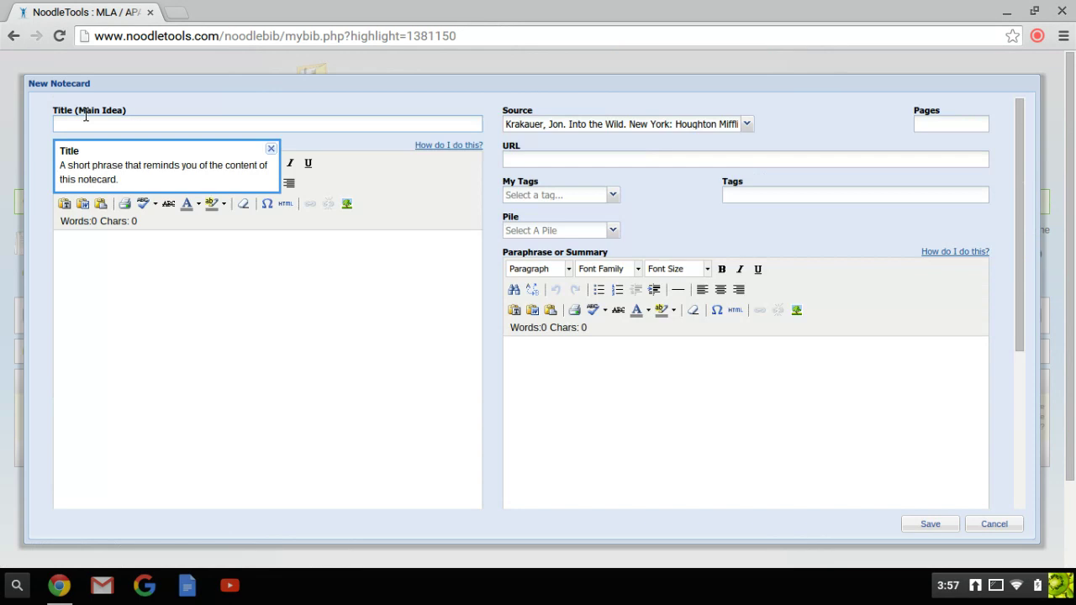
pyautogui.write('Wilderness Survival')
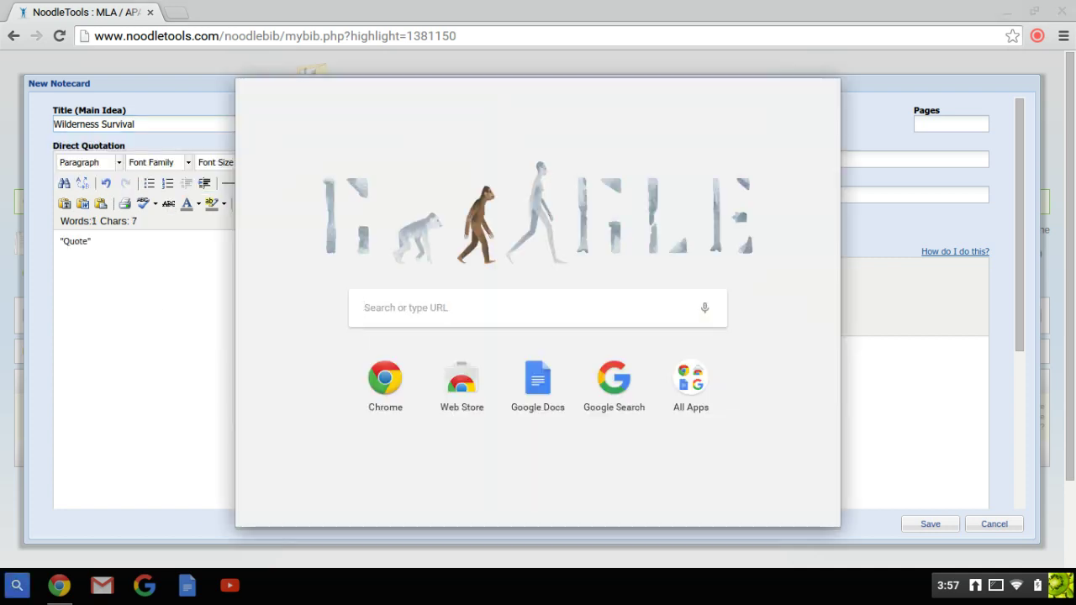
# Step: Write the direct quotation, ending it with the citation (Krakauer 22)
pyautogui.click(158, 284)
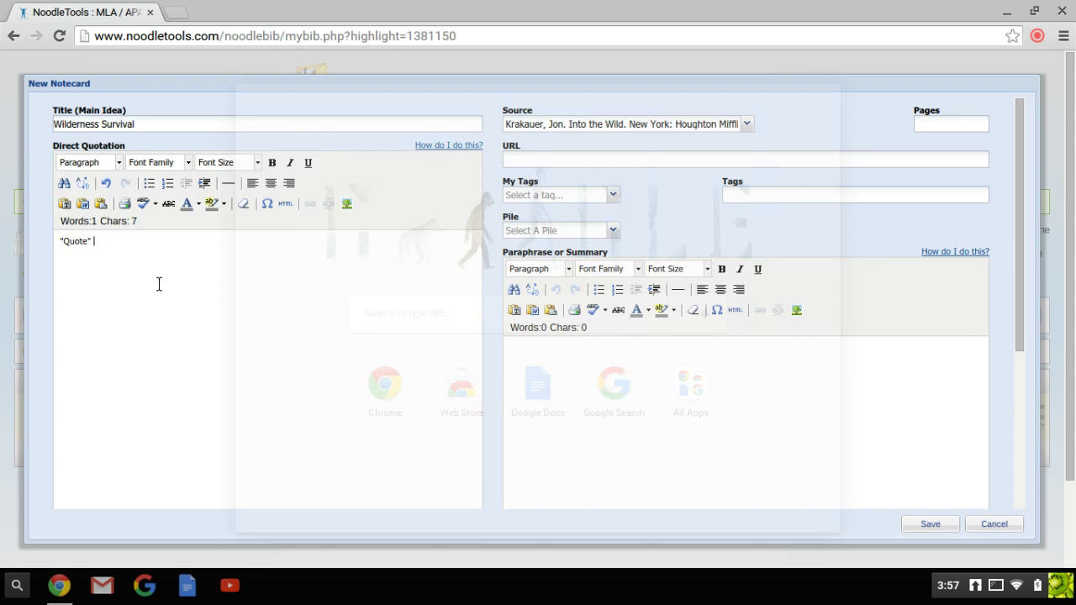
pyautogui.scroll(-1, 162, 265)
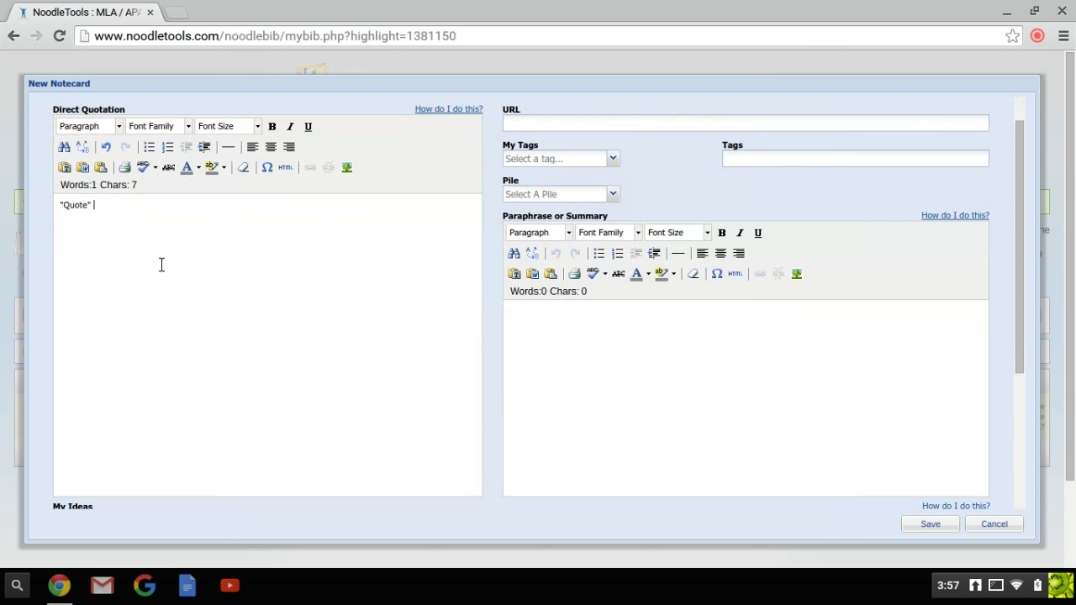
pyautogui.write('(Krakauer 22).')
pyautogui.scroll(-4, 126, 338)
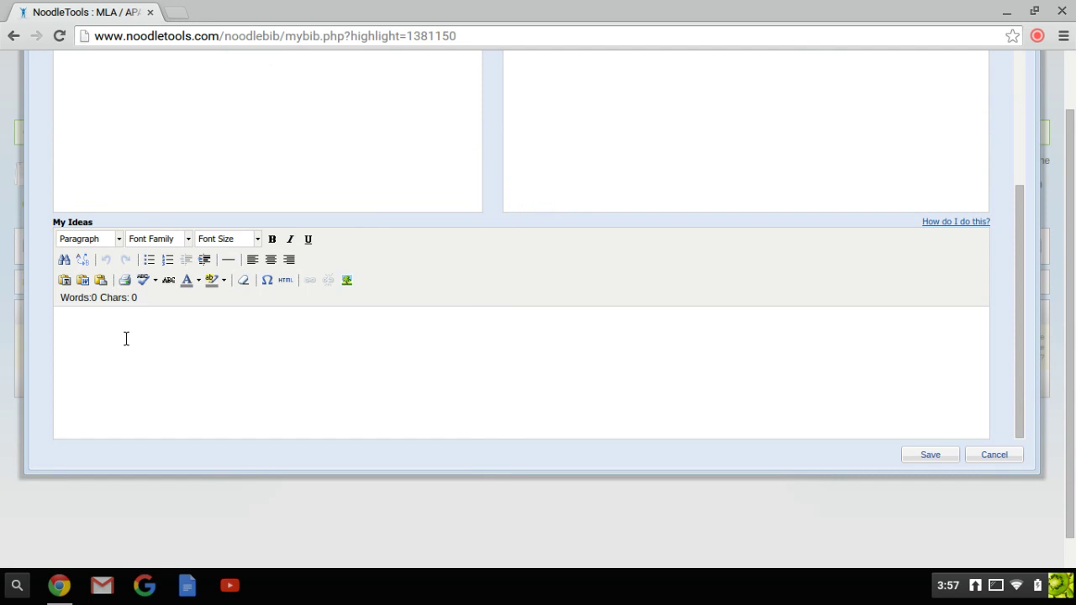
pyautogui.scroll(5, 668, 250)
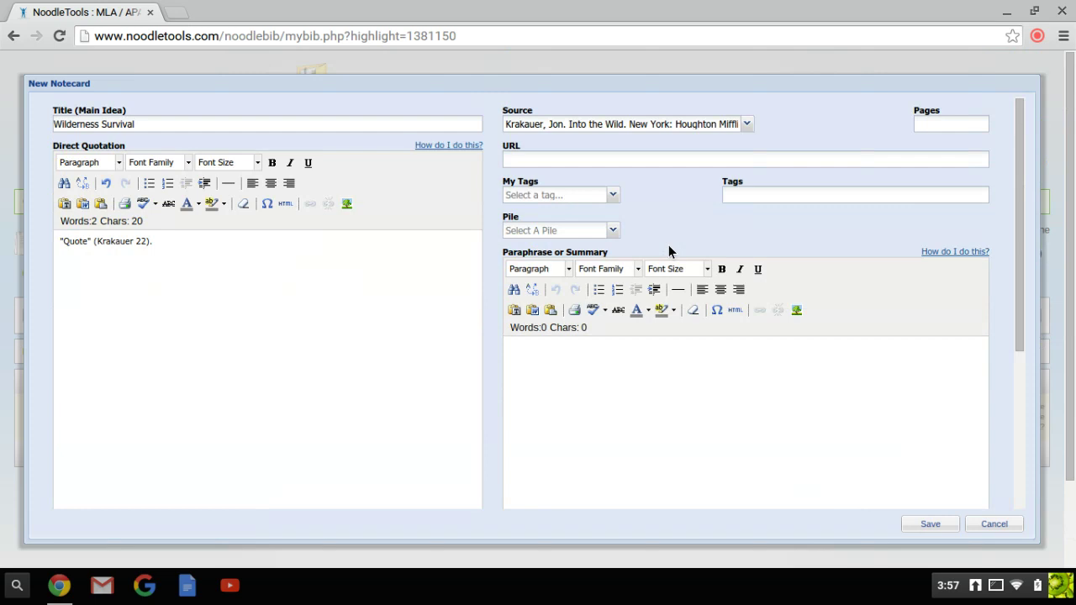
# Step: Keep Krakauer's book as the source, set page 22, and save the notecard
pyautogui.click(746, 123)
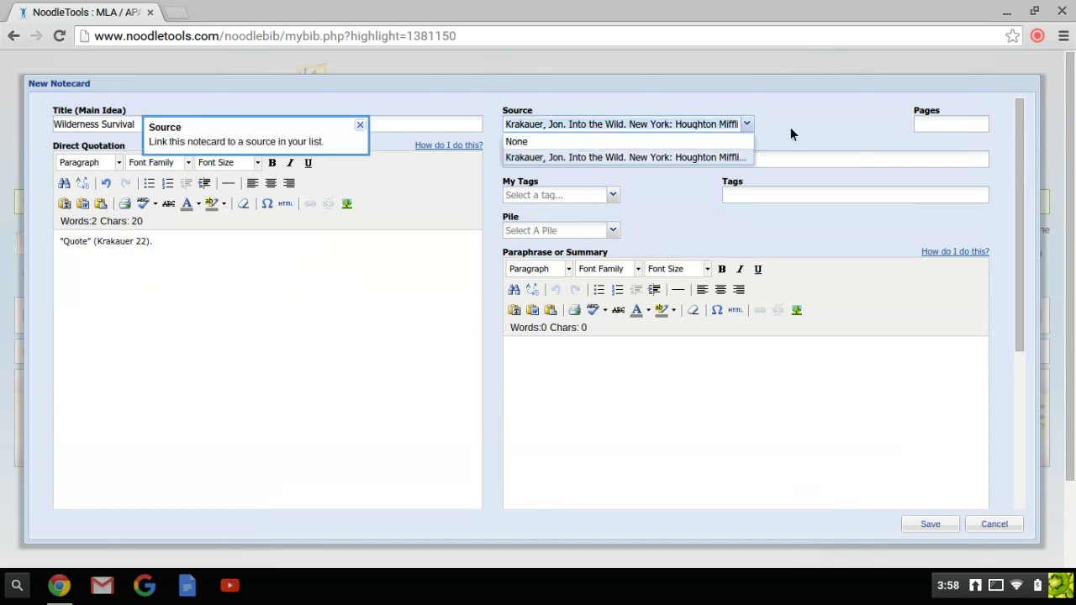
pyautogui.click(790, 127)
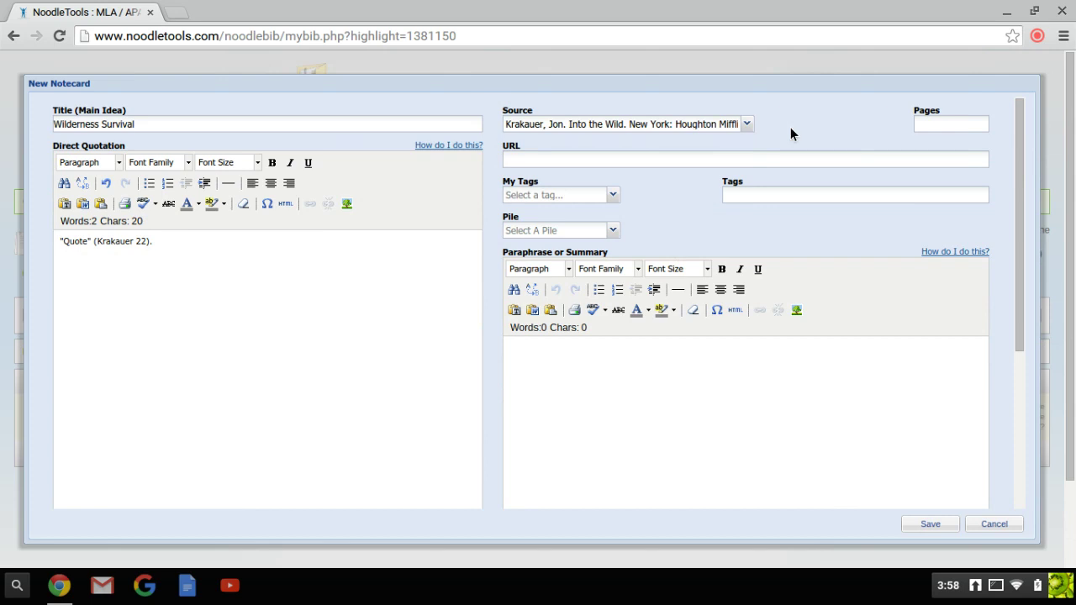
pyautogui.write('22')
pyautogui.click(939, 493)
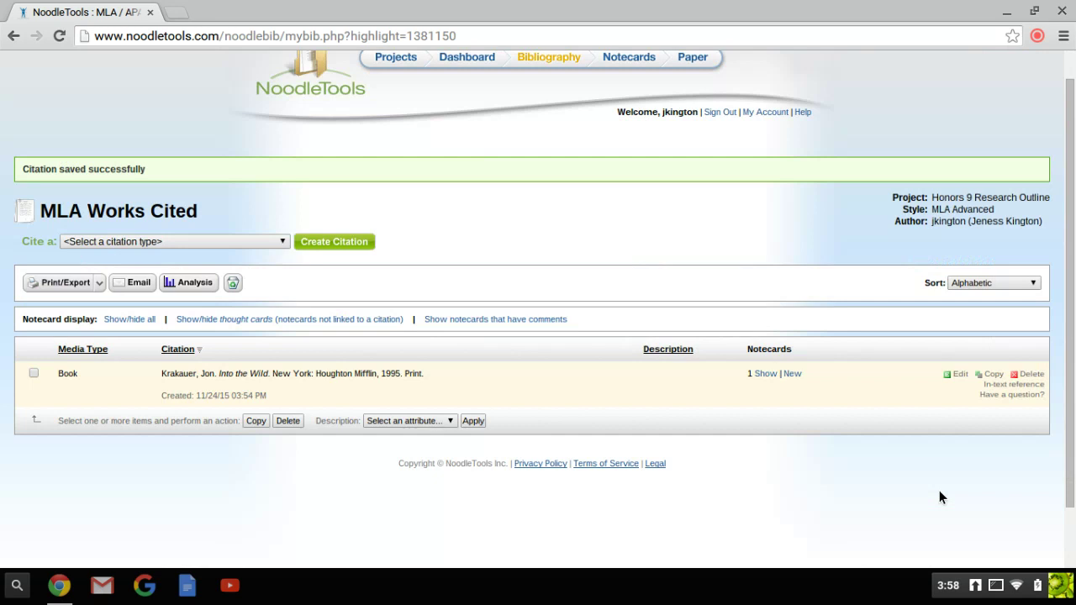
# Step: Show and hide the Krakauer citation's saved notecard, then go to the Notecards tabletop
pyautogui.click(766, 374)
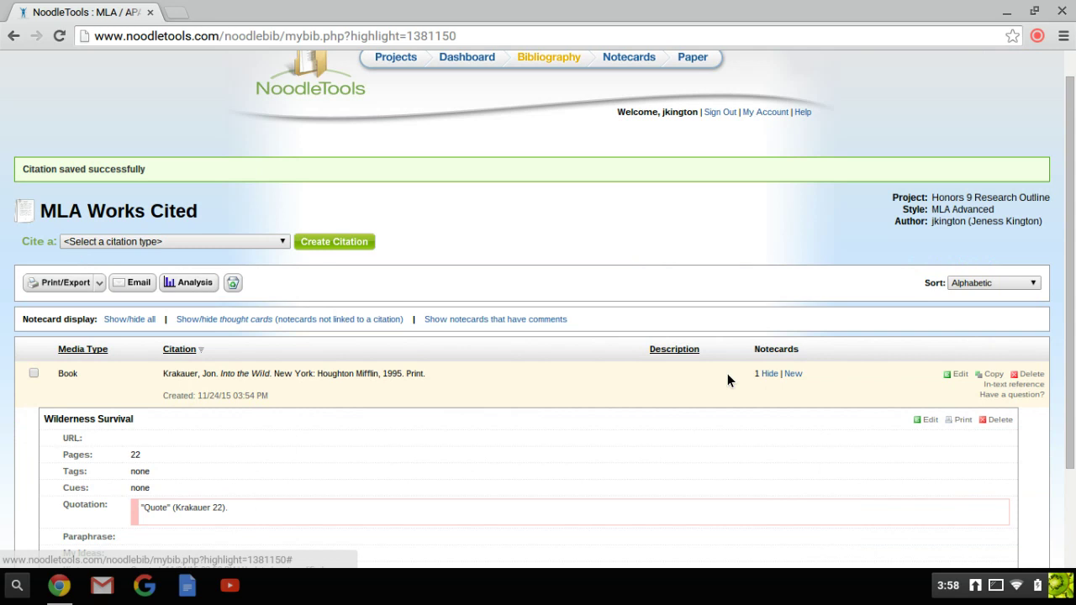
pyautogui.scroll(-3, 727, 373)
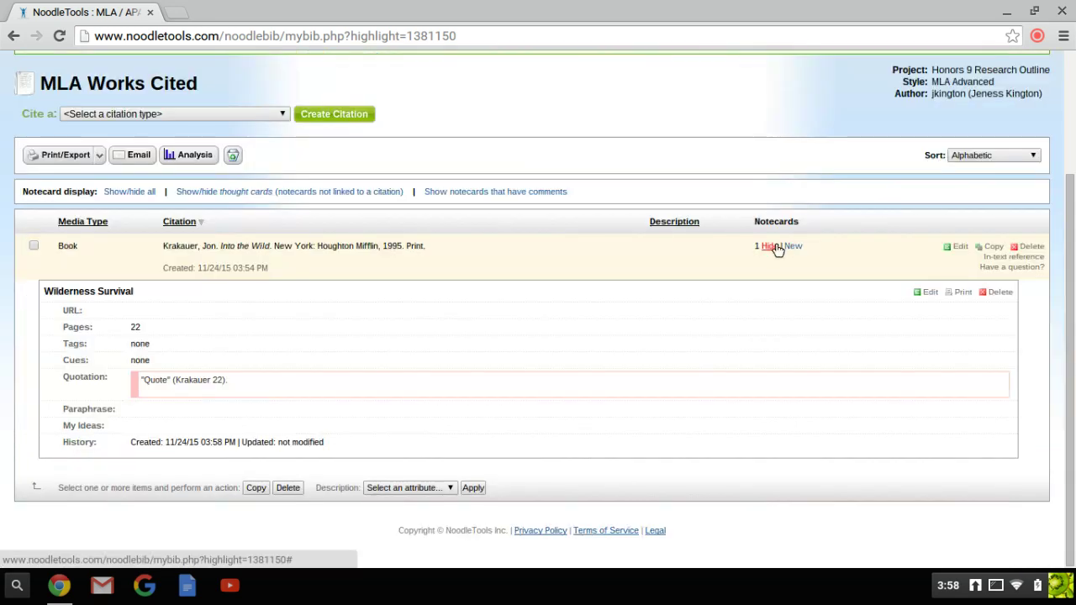
pyautogui.click(772, 246)
pyautogui.scroll(2, 508, 216)
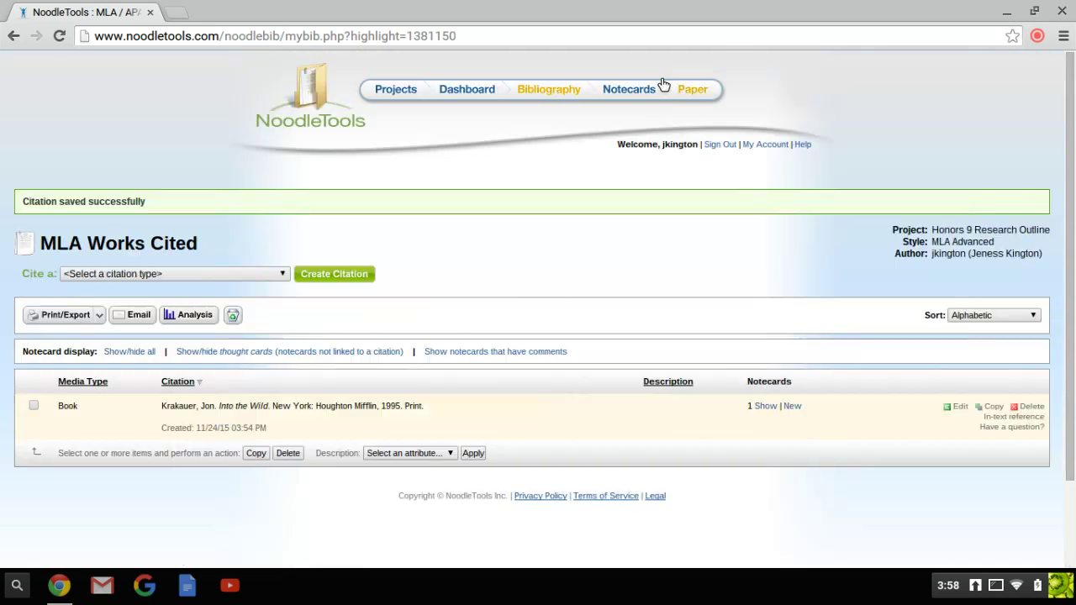
pyautogui.click(646, 88)
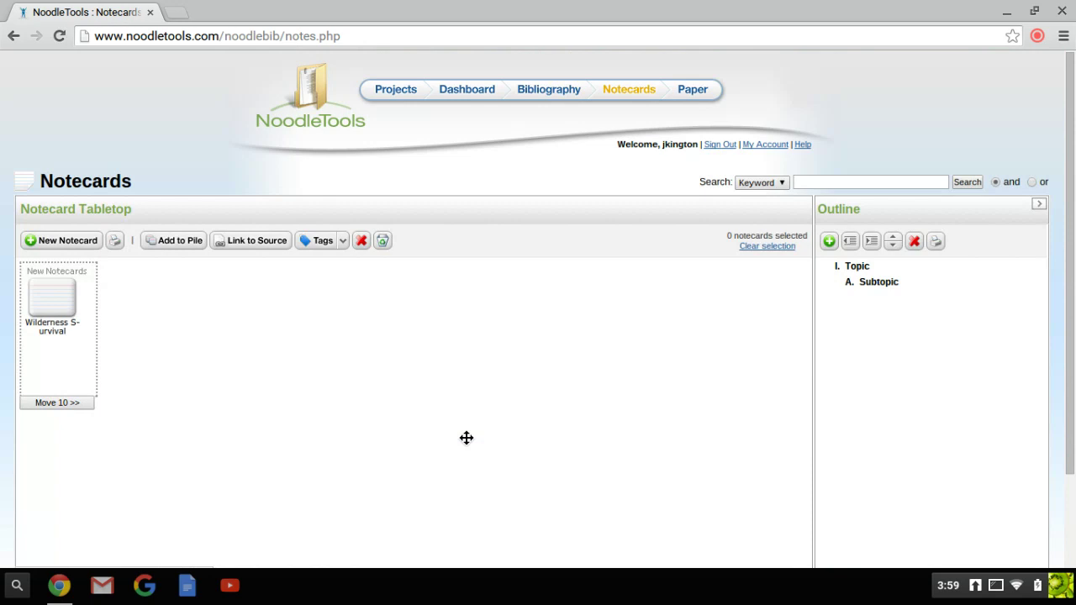
# Step: Drag the Wilderness Survival card from the New Notecards pile onto the empty tabletop
pyautogui.scroll(-3, 466, 438)
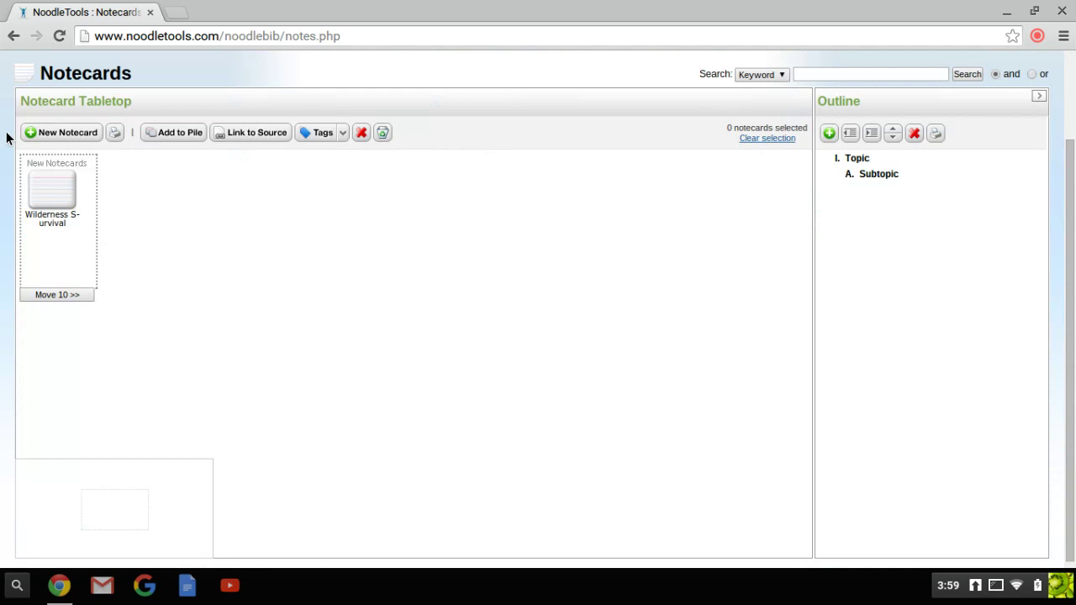
pyautogui.moveTo(51, 191); pyautogui.dragTo(356, 272)
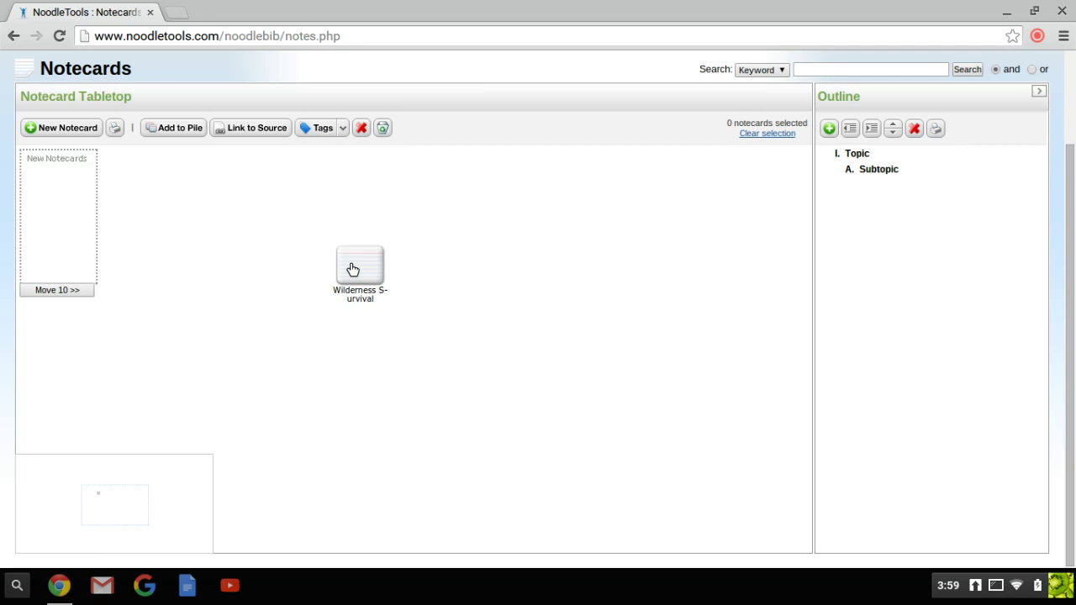
pyautogui.doubleClick(354, 268)
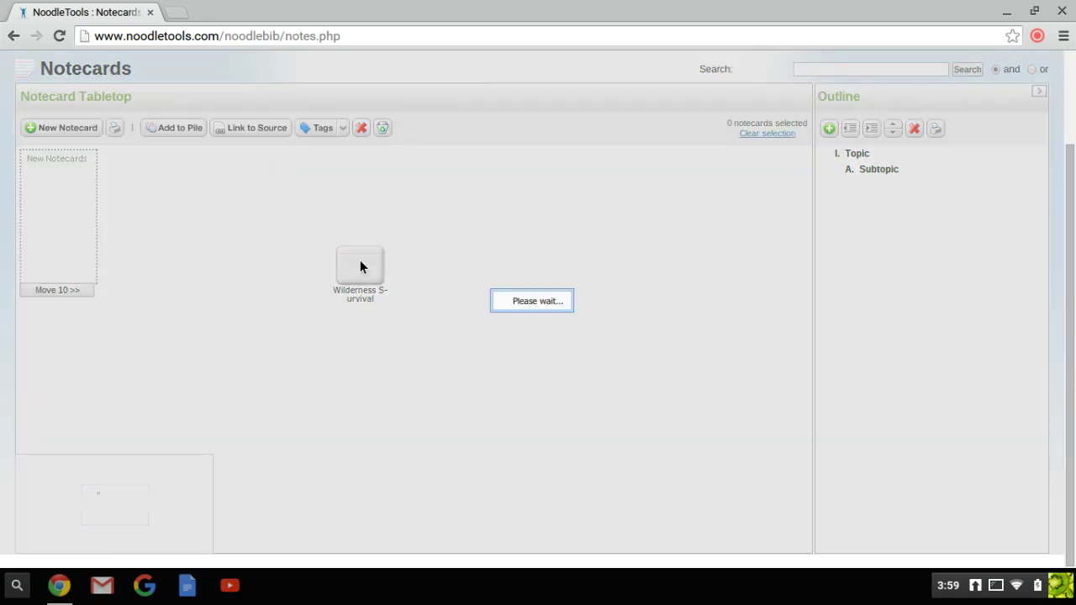
pyautogui.click(1037, 36)
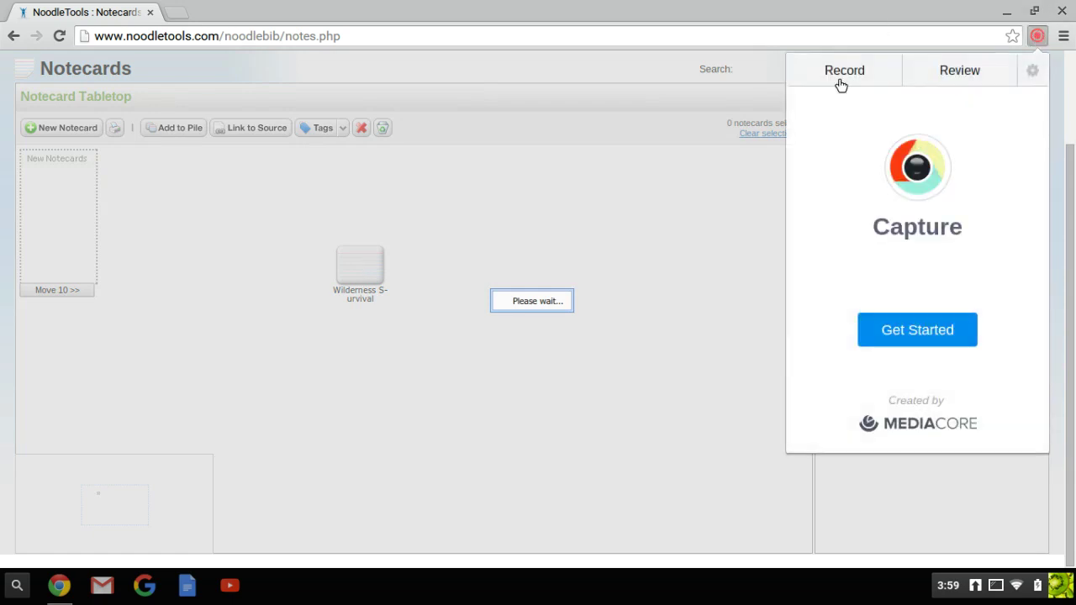
pyautogui.click(839, 80)
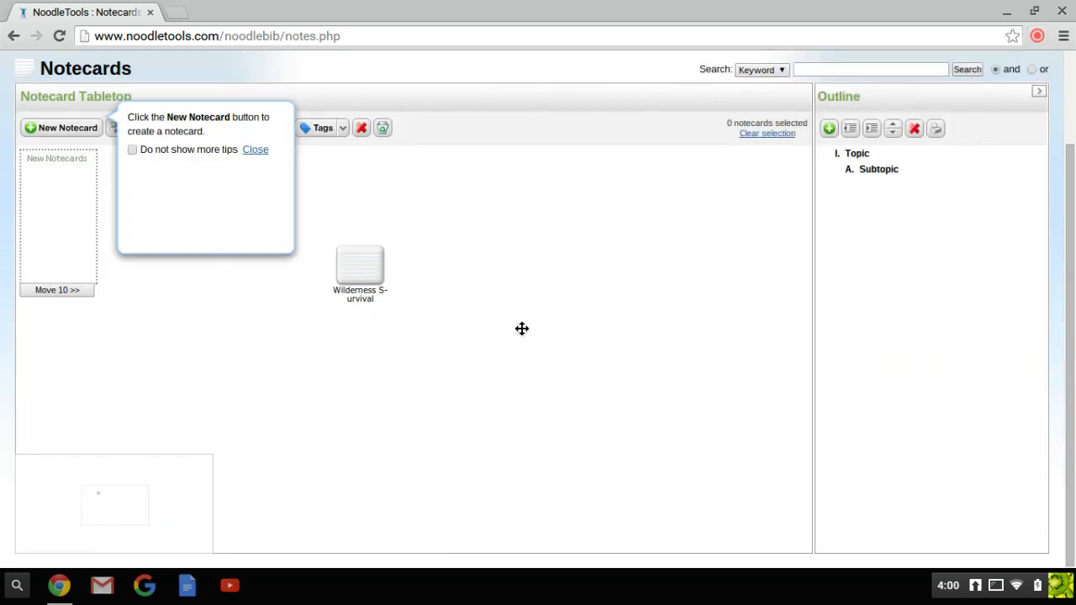
pyautogui.click(363, 266)
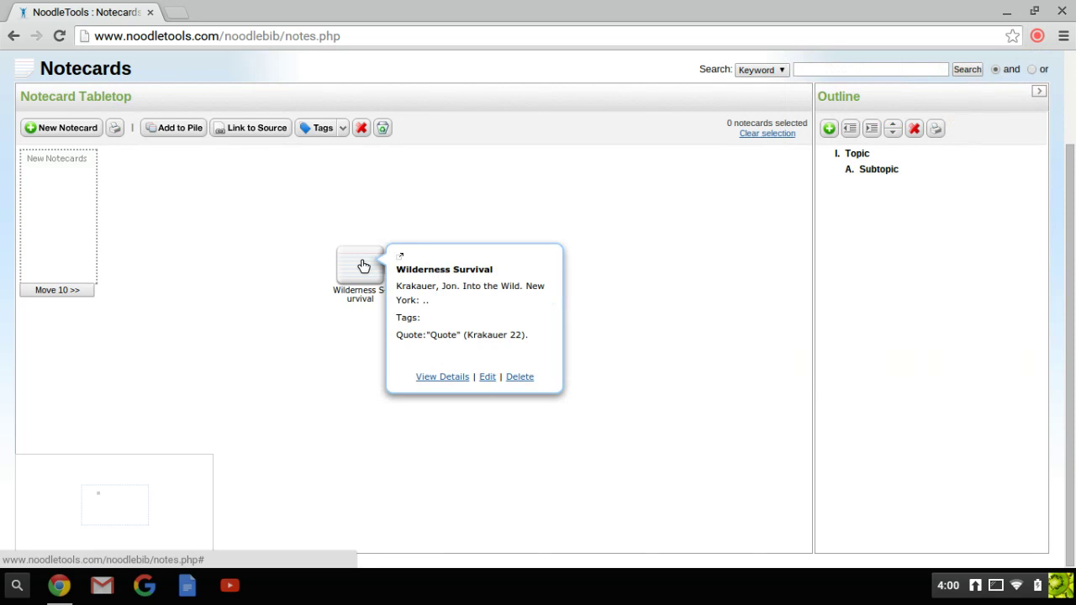
pyautogui.click(430, 377)
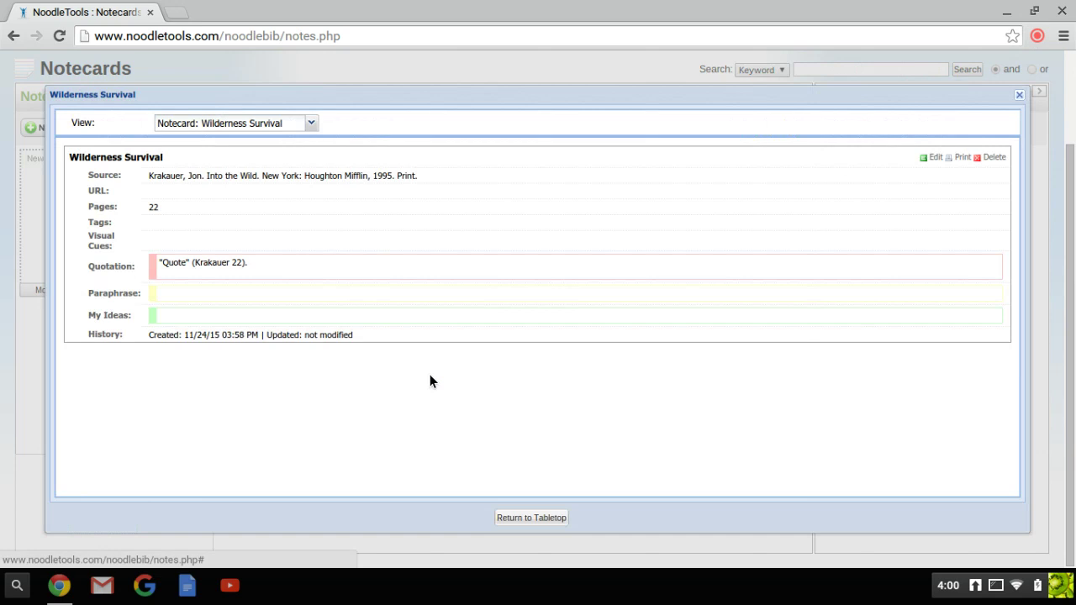
pyautogui.click(520, 518)
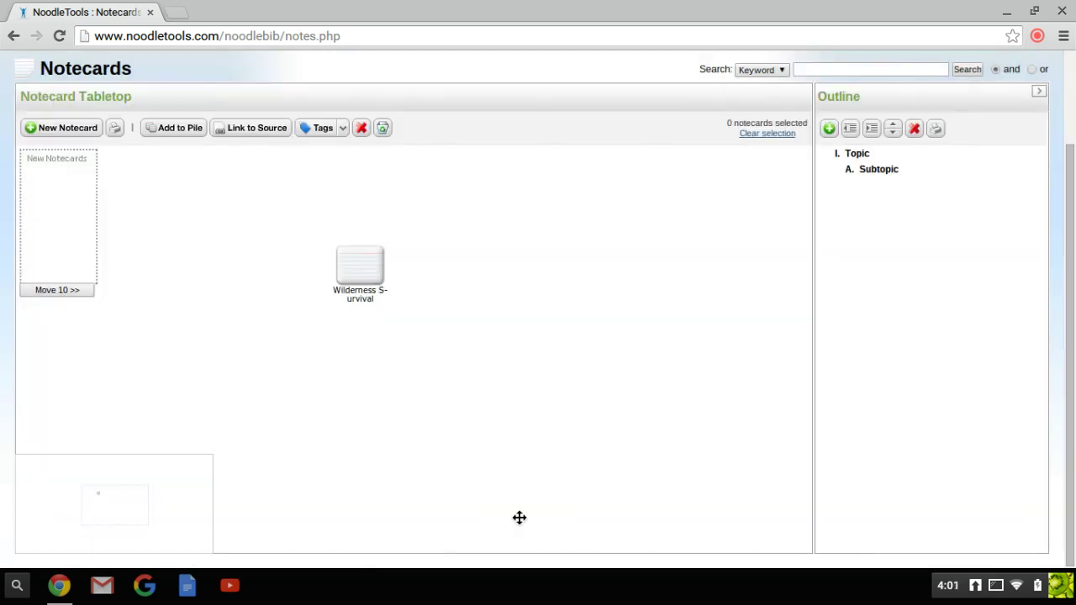
# Step: Move the Wilderness Survival card further right and dismiss the selection error
pyautogui.moveTo(360, 269); pyautogui.dragTo(435, 241)
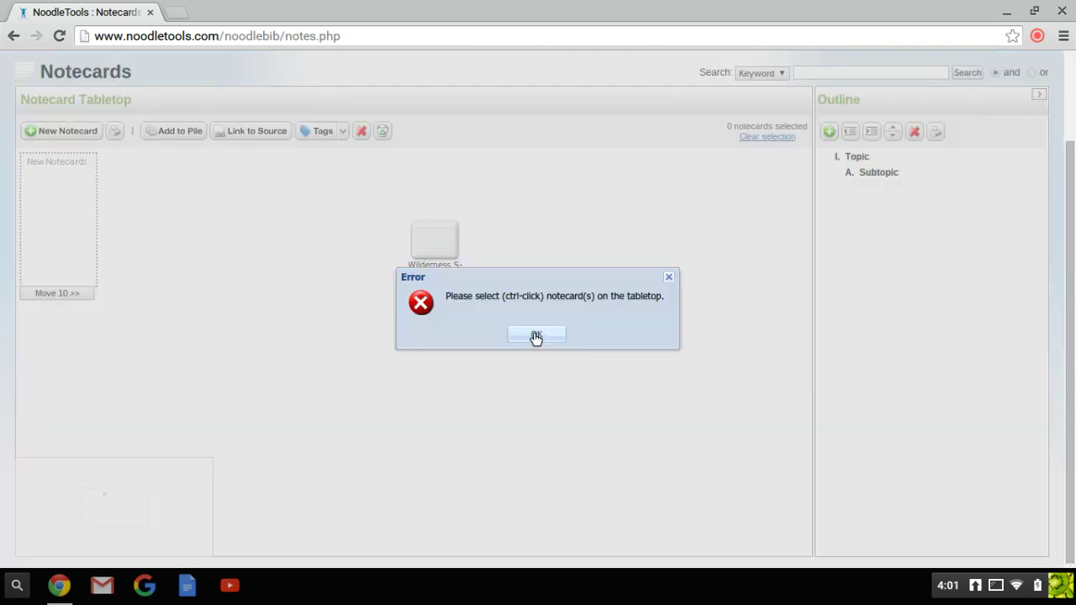
pyautogui.click(537, 336)
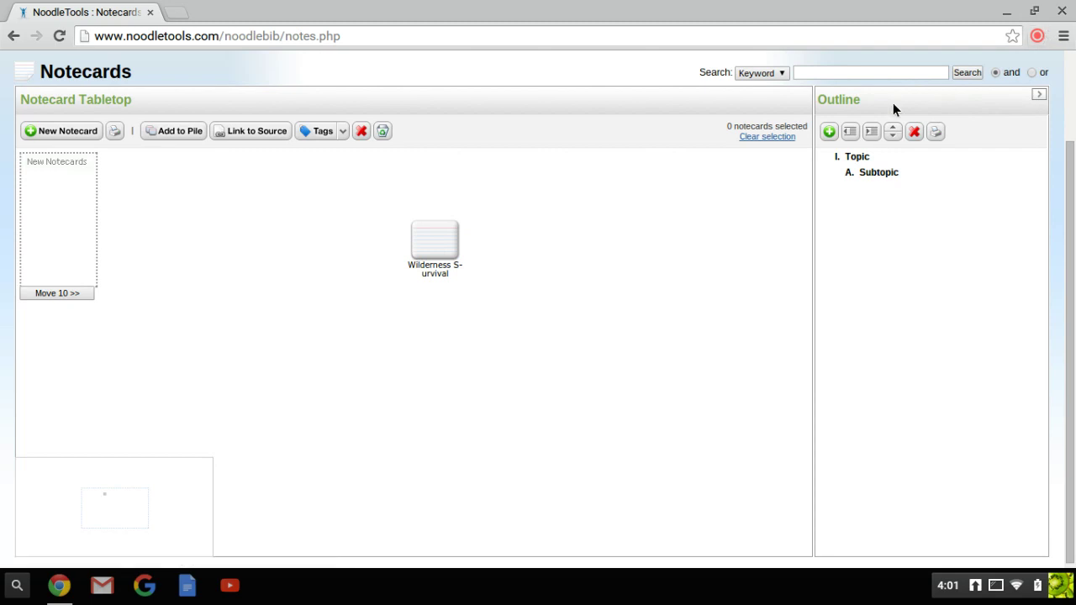
pyautogui.scroll(2, 423, 311)
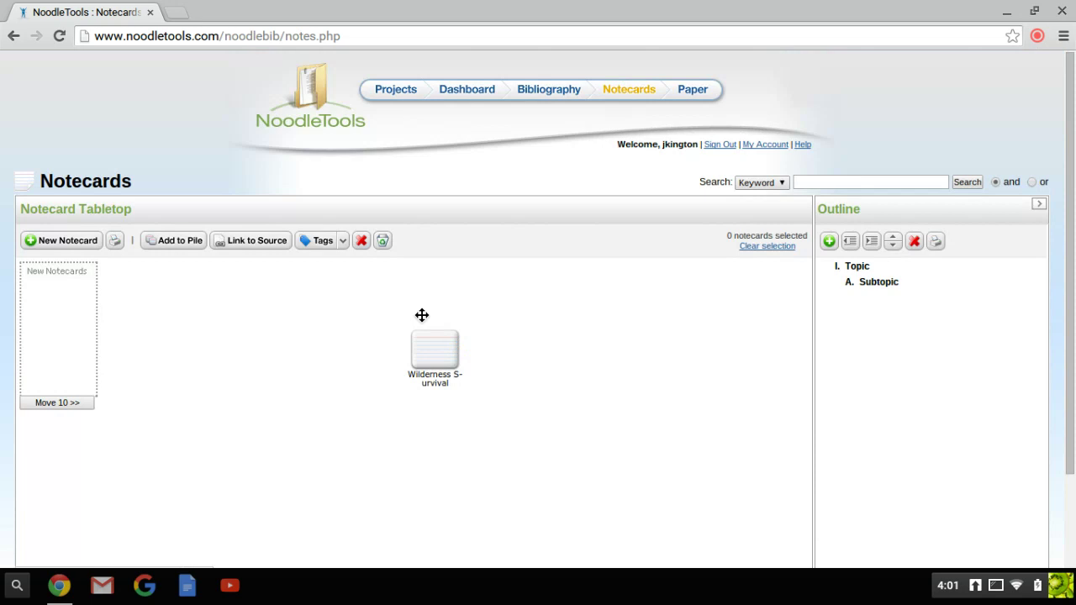
# Step: Drop the Wilderness Survival card onto 'A. Subtopic' in the Outline panel
pyautogui.moveTo(422, 315); pyautogui.dragTo(880, 284)
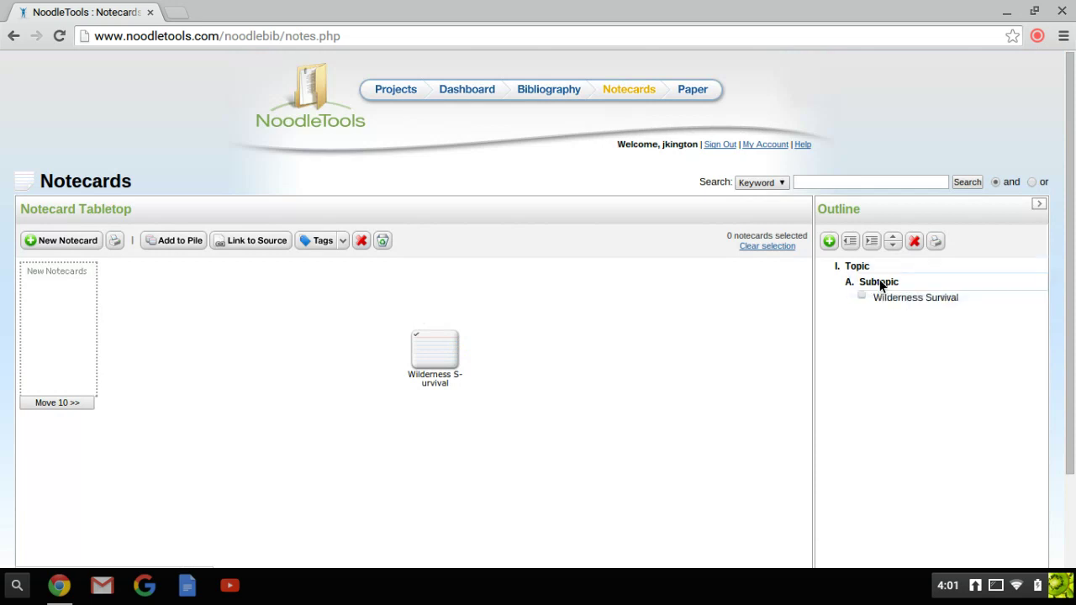
pyautogui.moveTo(418, 346)
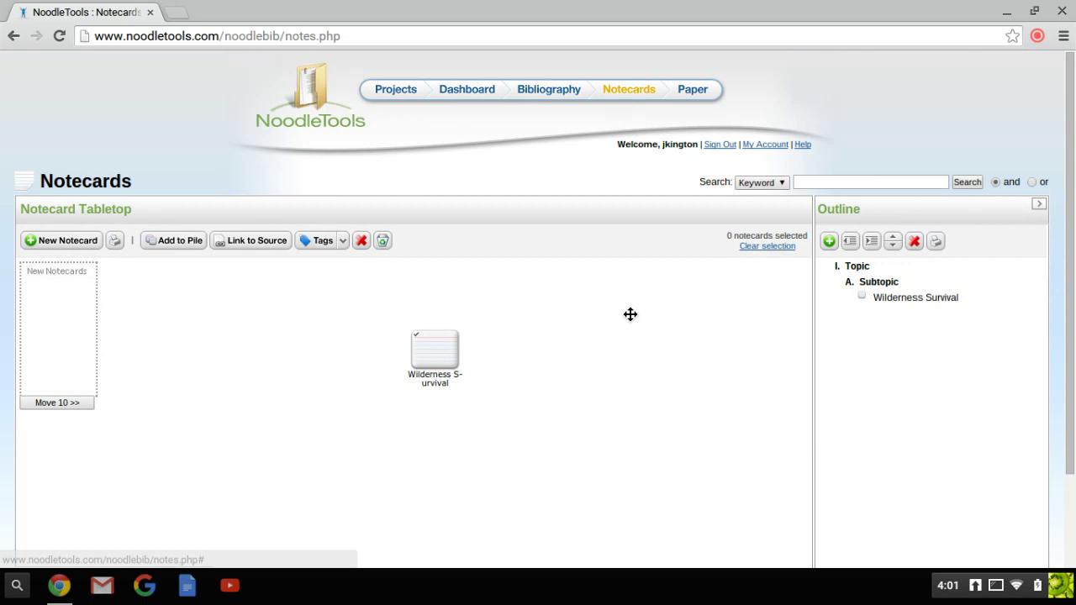
pyautogui.click(1037, 37)
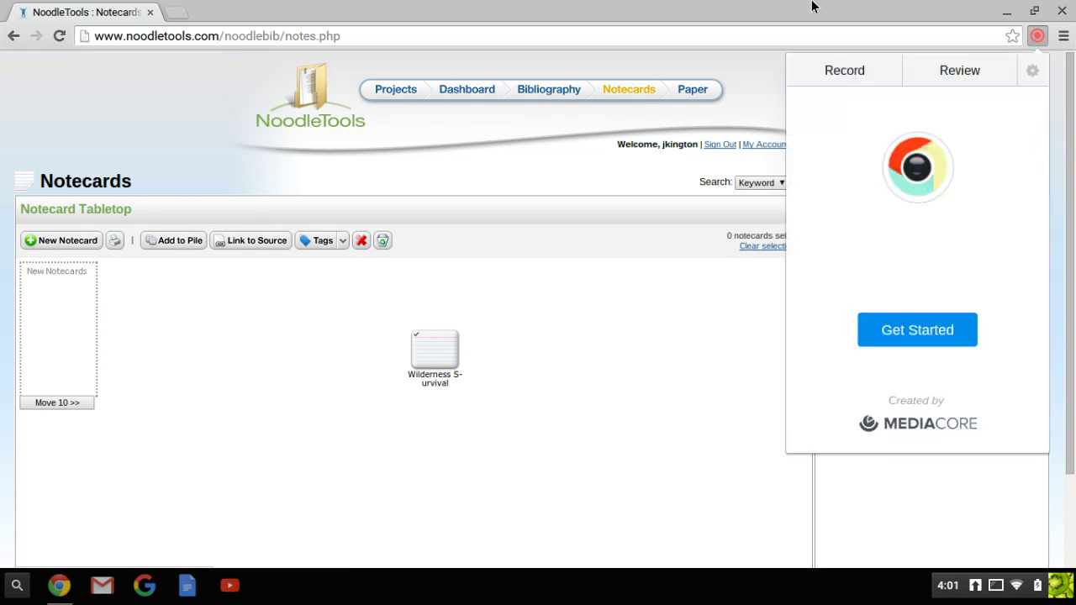
pyautogui.click(855, 72)
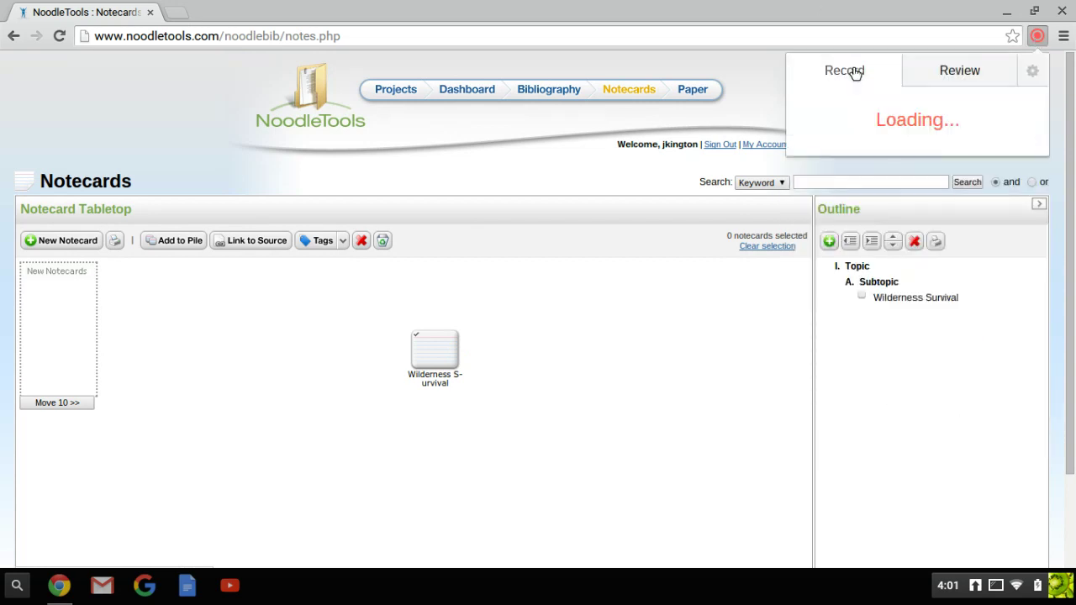